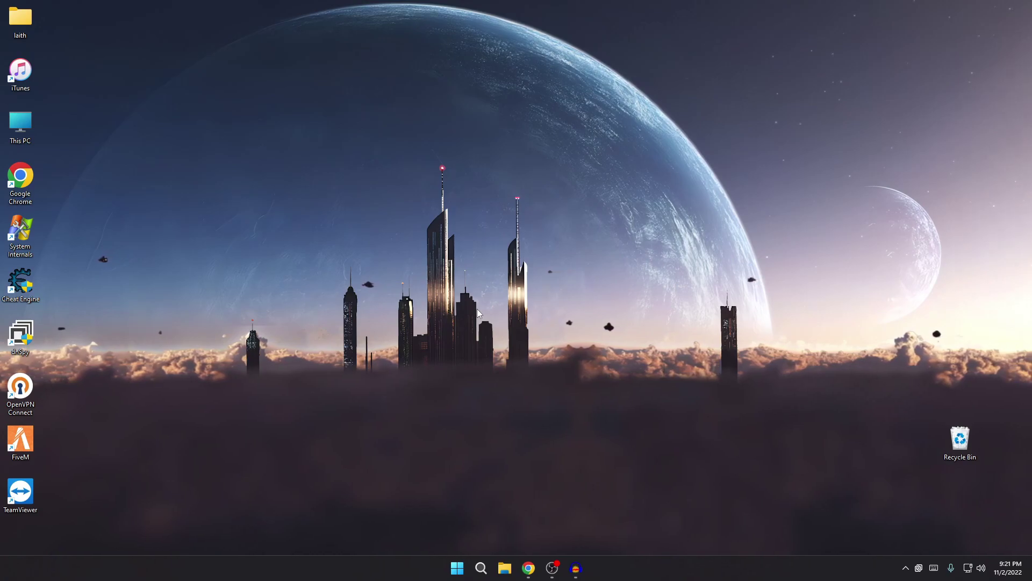
Step: Open Chrome and go to the YouTube site
click(528, 568)
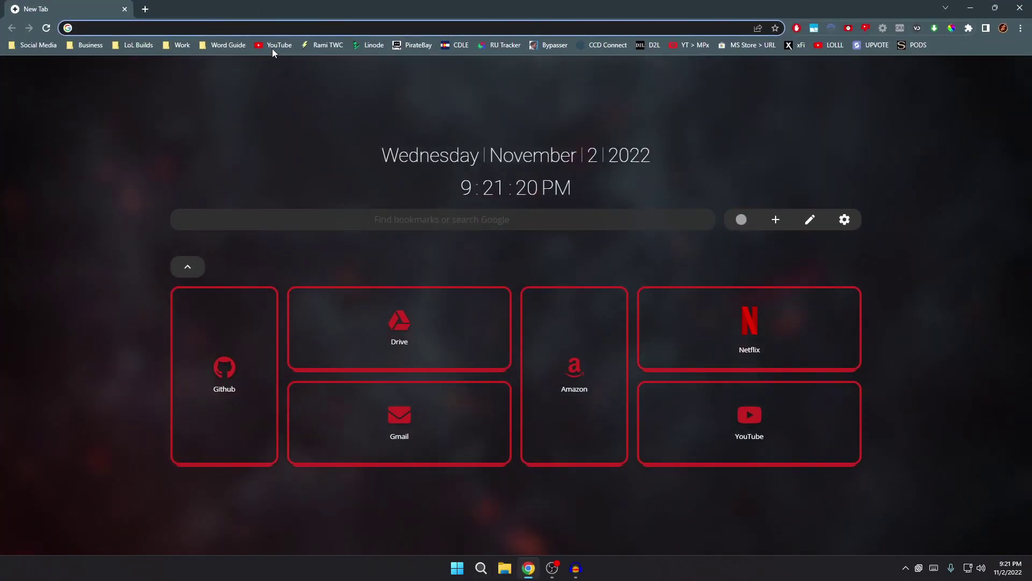
click(272, 48)
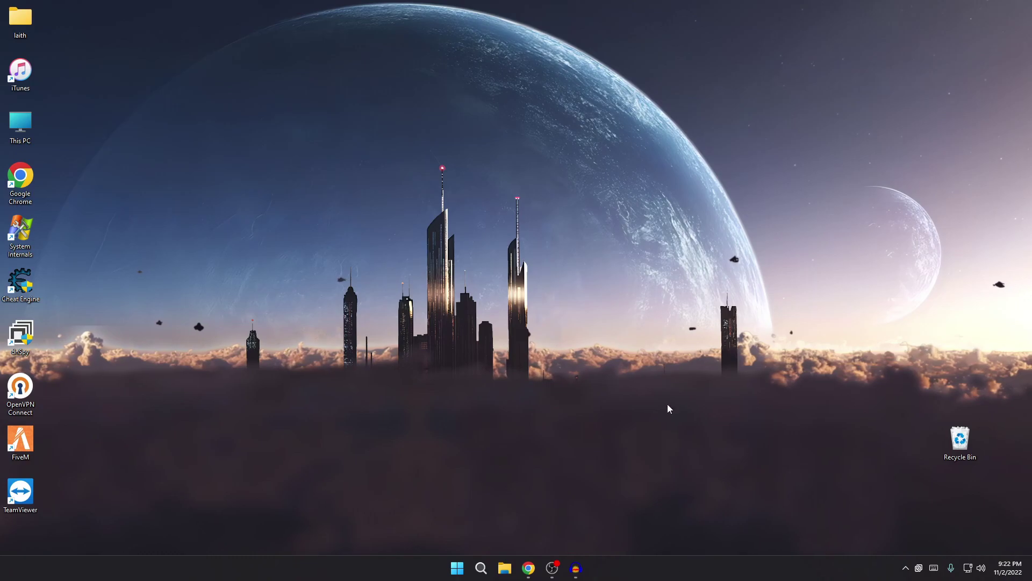
Step: Open Chrome and go to the FutureFlash website at futureflash.ga
click(528, 568)
click(269, 27)
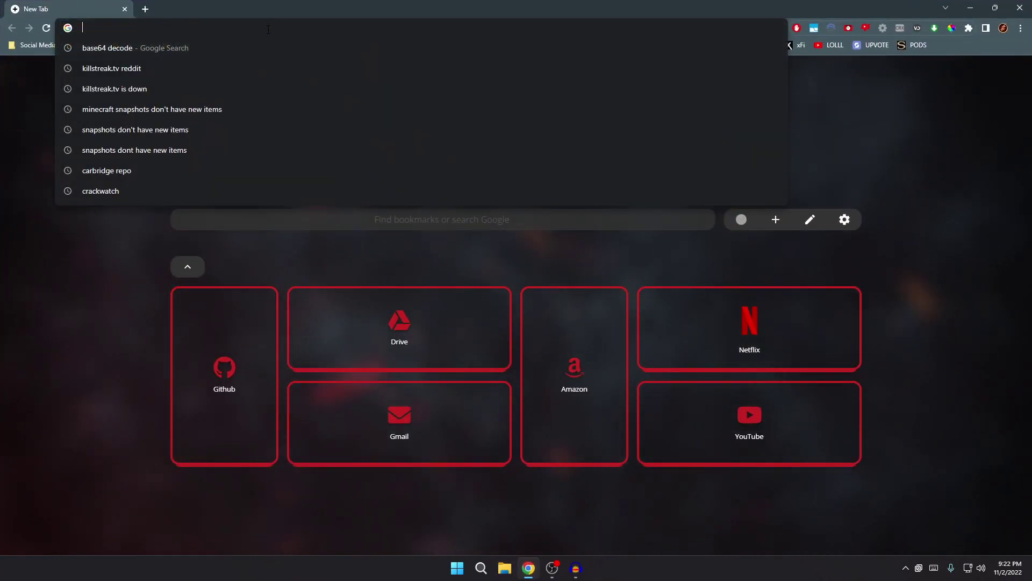
text(future)
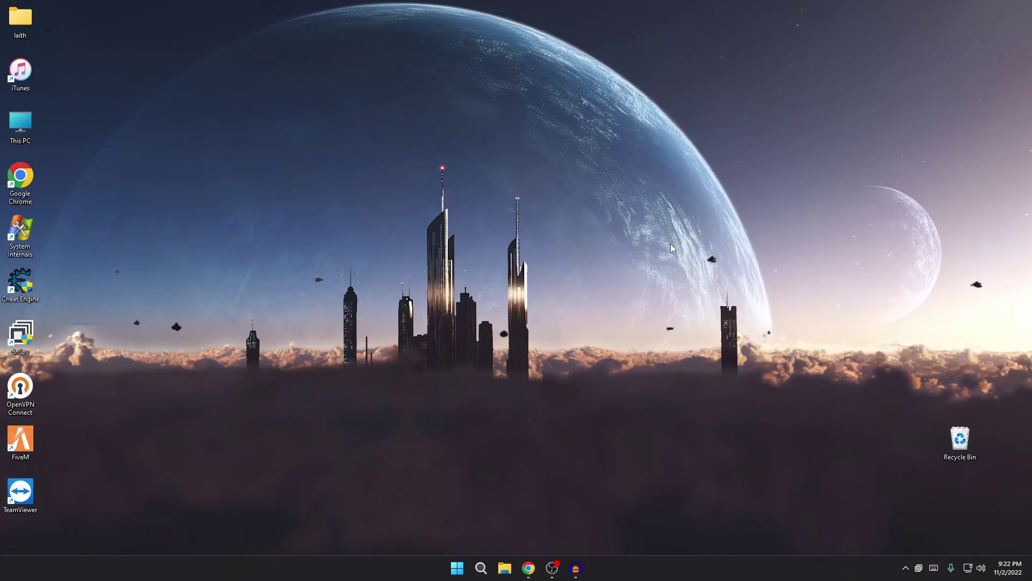
Step: Refresh the desktop, and view the Windows display settings before closing them
right_click(491, 209)
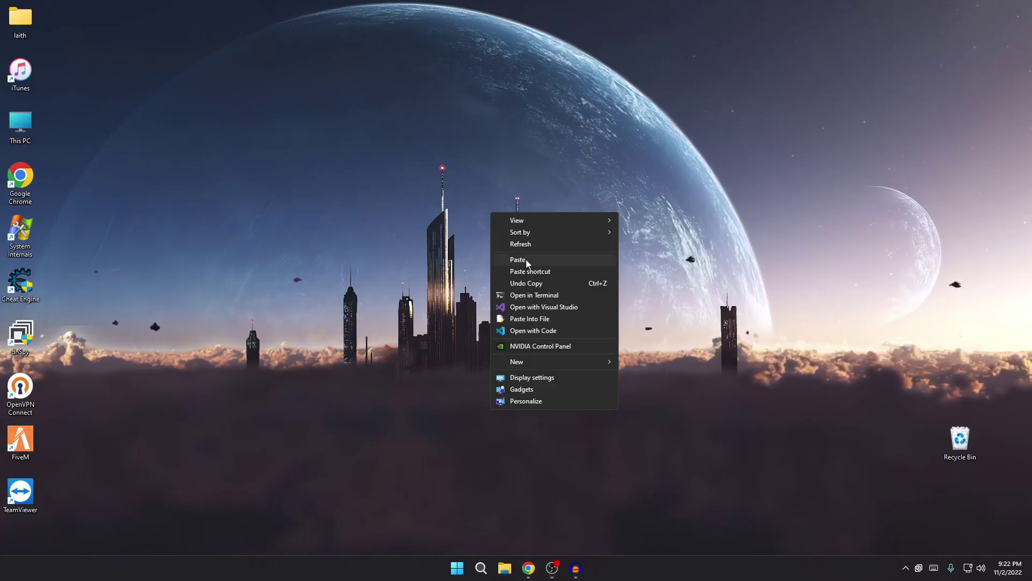
click(543, 241)
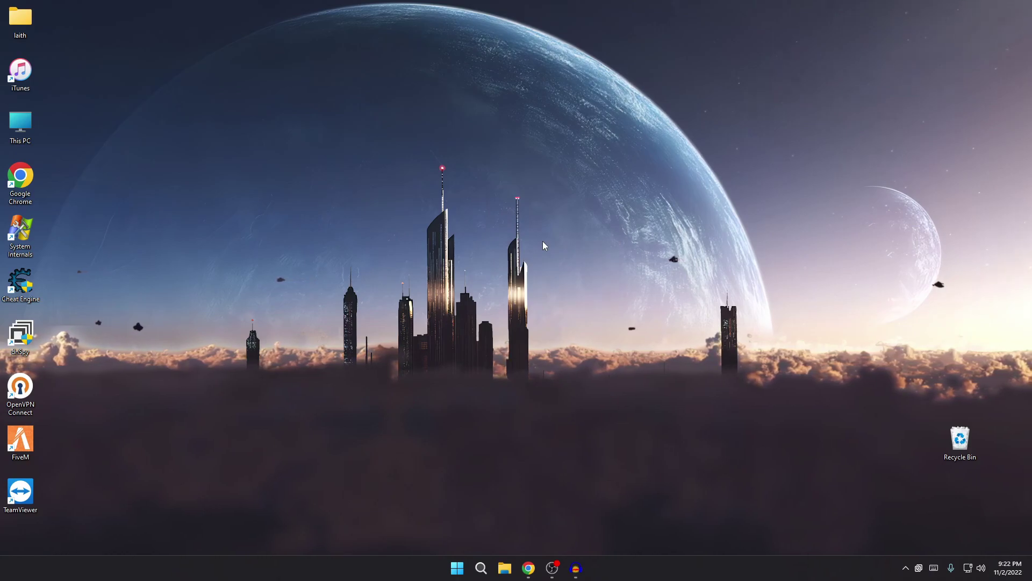
right_click(543, 245)
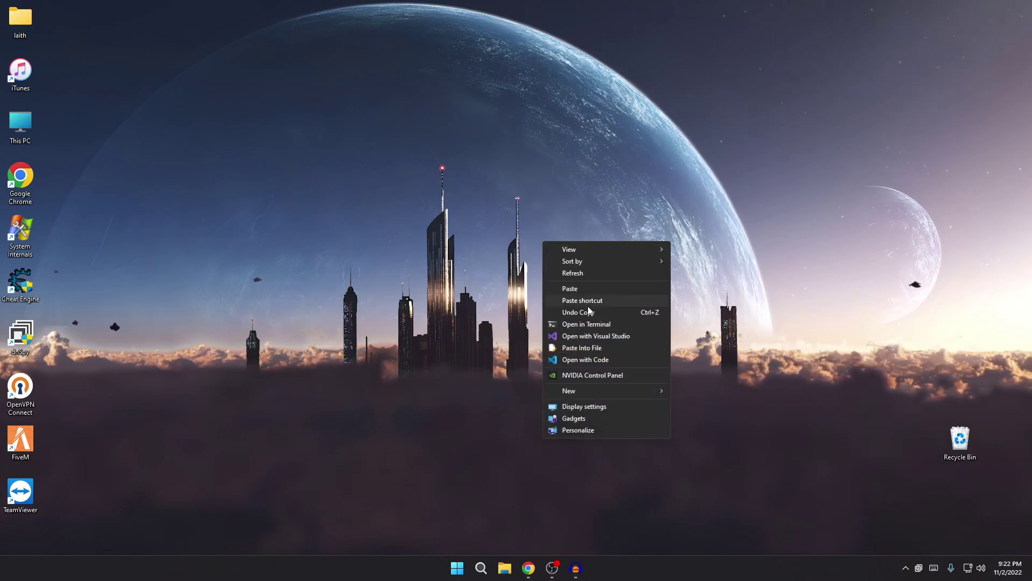
click(592, 405)
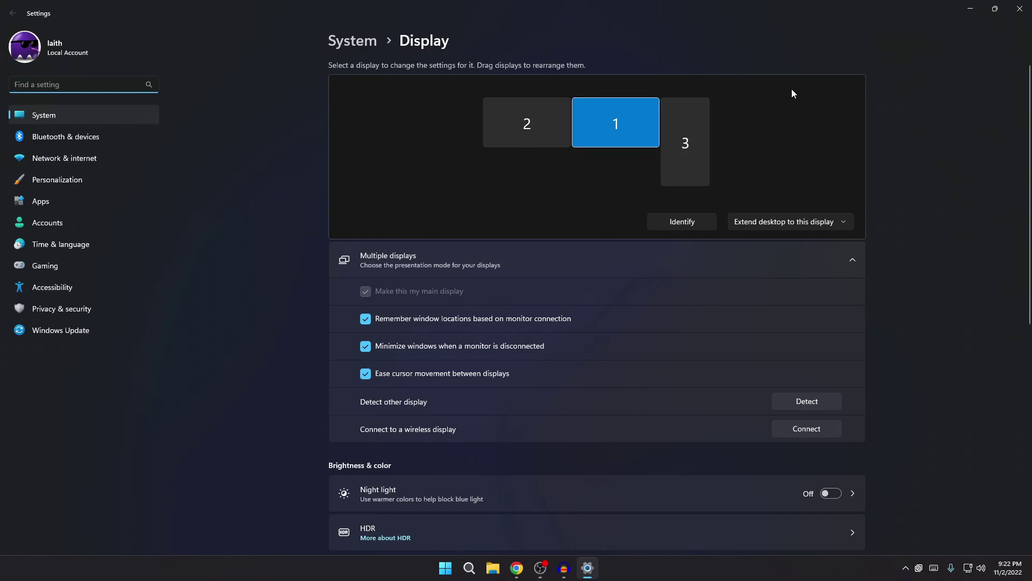
click(1019, 8)
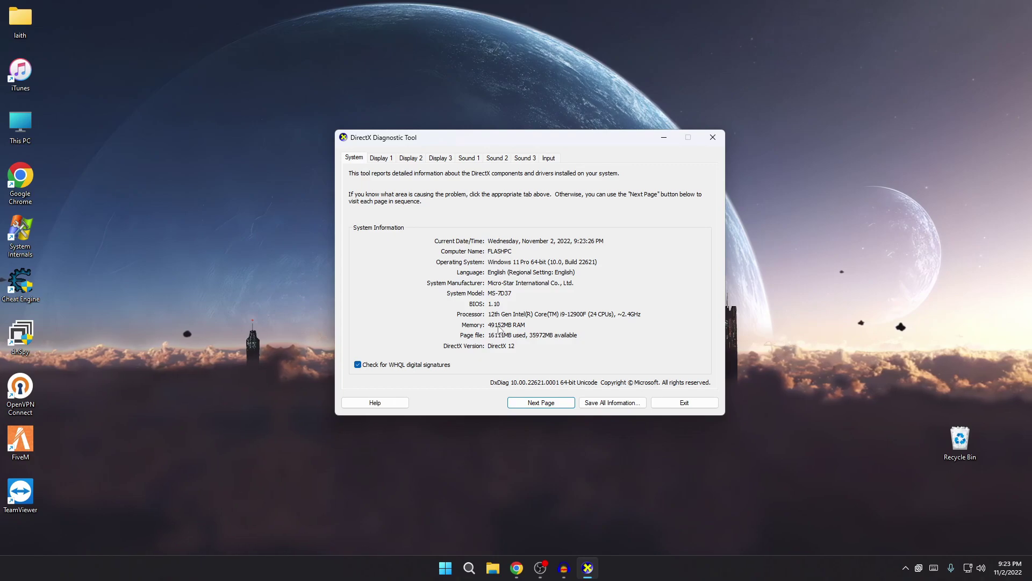
Step: Examine the graphics device information for Display 1 in the DirectX Diagnostic Tool
click(389, 158)
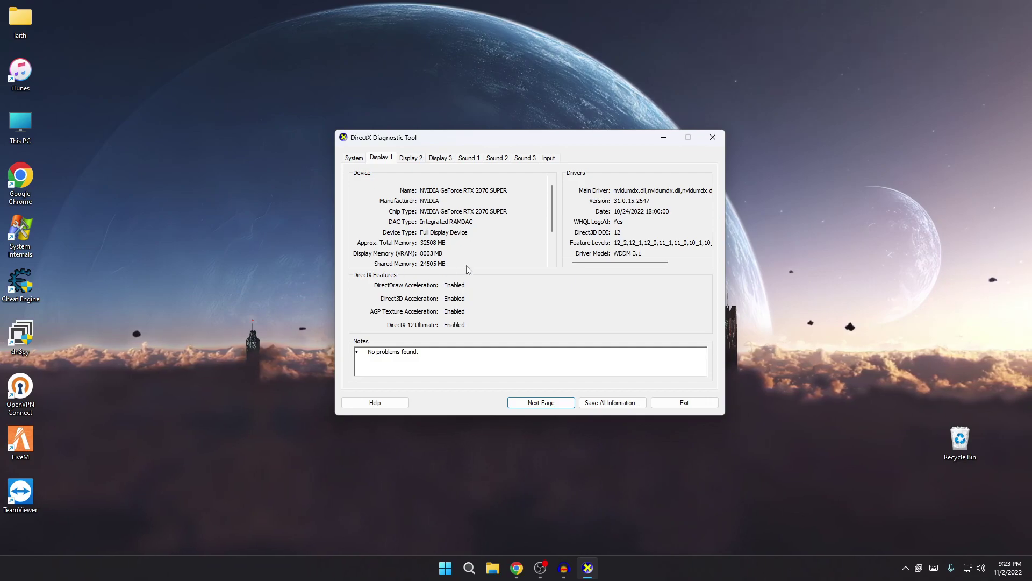
right_click(444, 179)
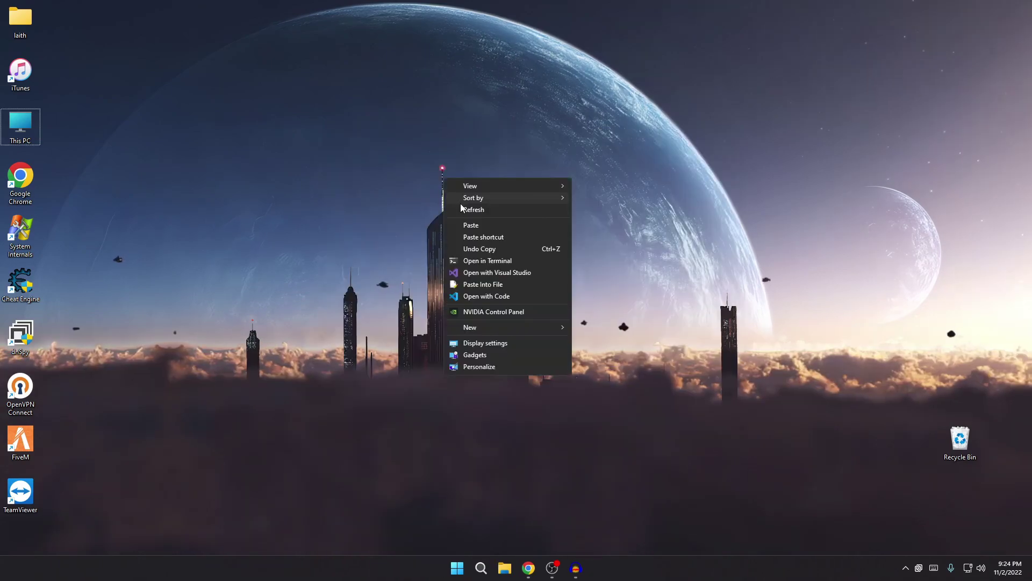
click(461, 206)
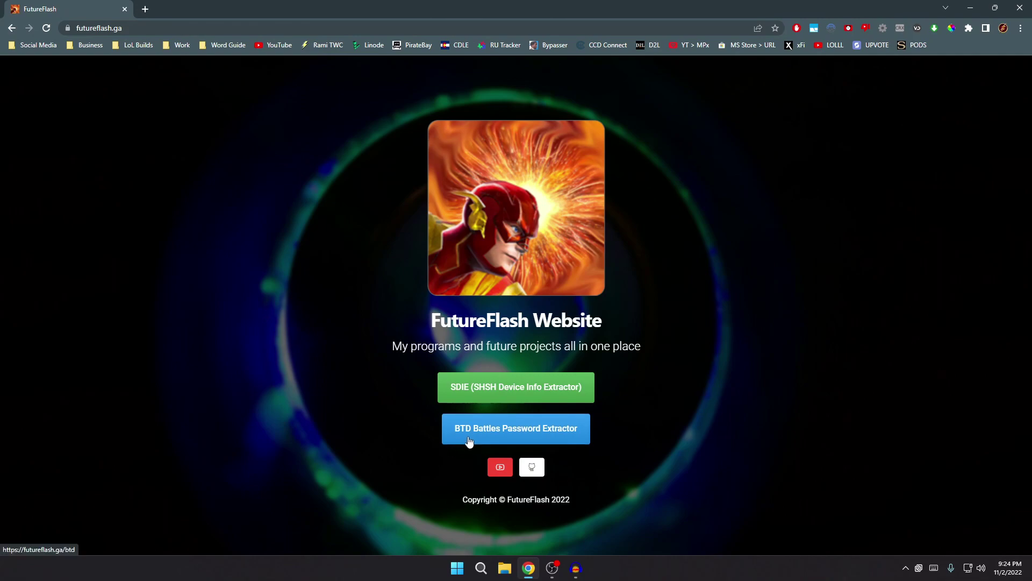
Step: Download BTD-Battles-Password-Extractor.exe from the FutureFlash site and run it despite the SmartScreen block, expanding the block's details
click(519, 442)
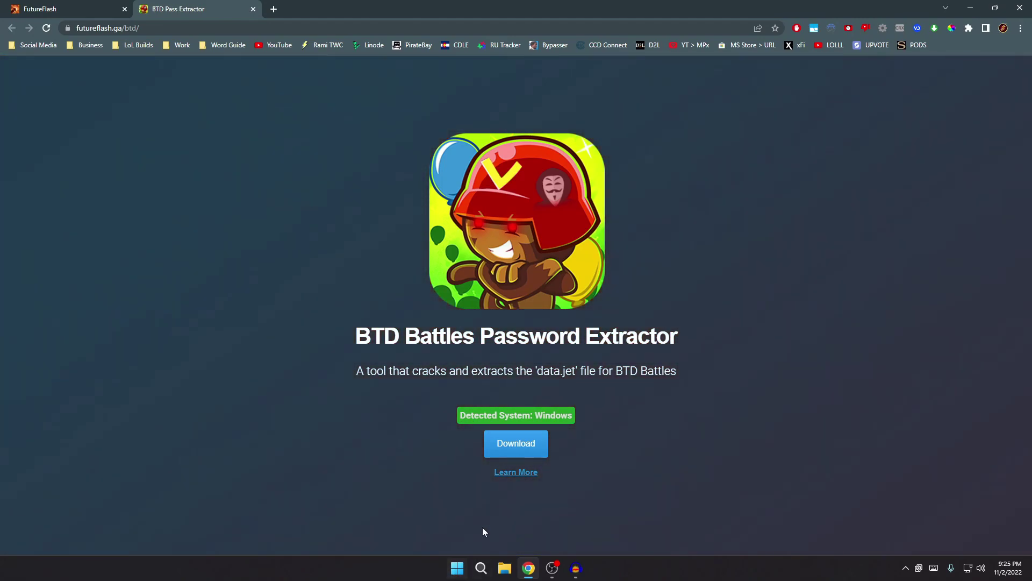
click(522, 445)
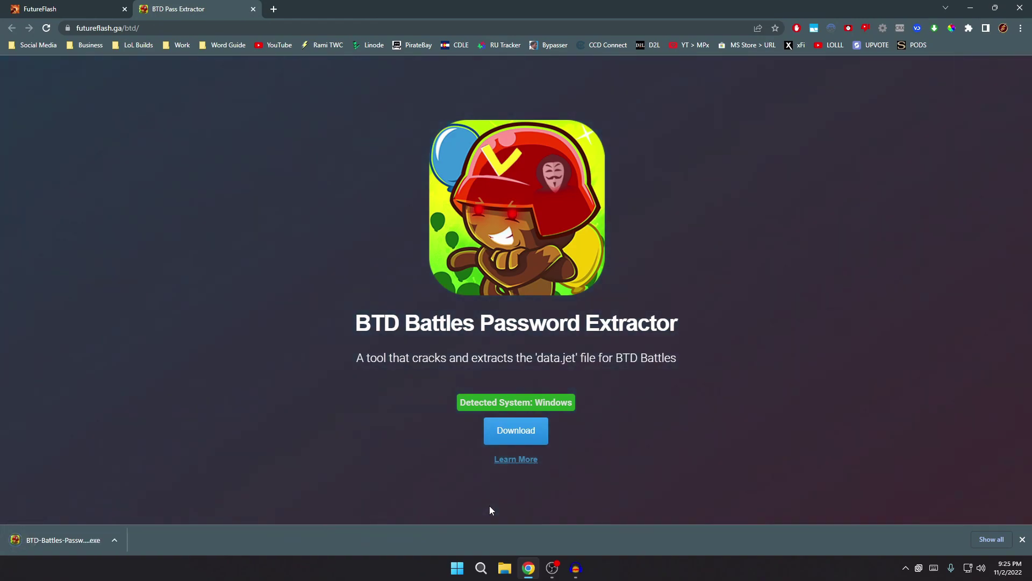
click(88, 542)
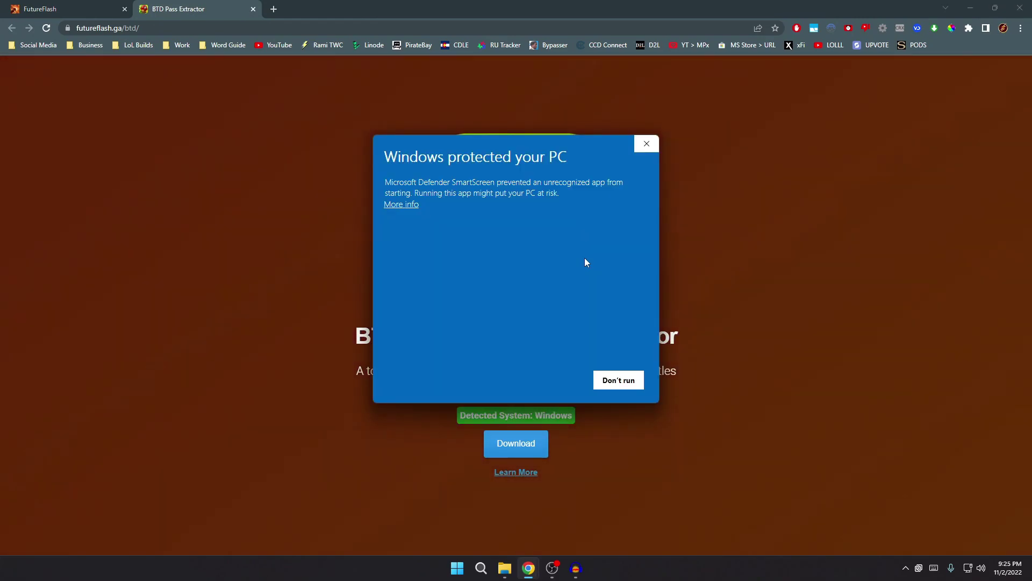
click(404, 214)
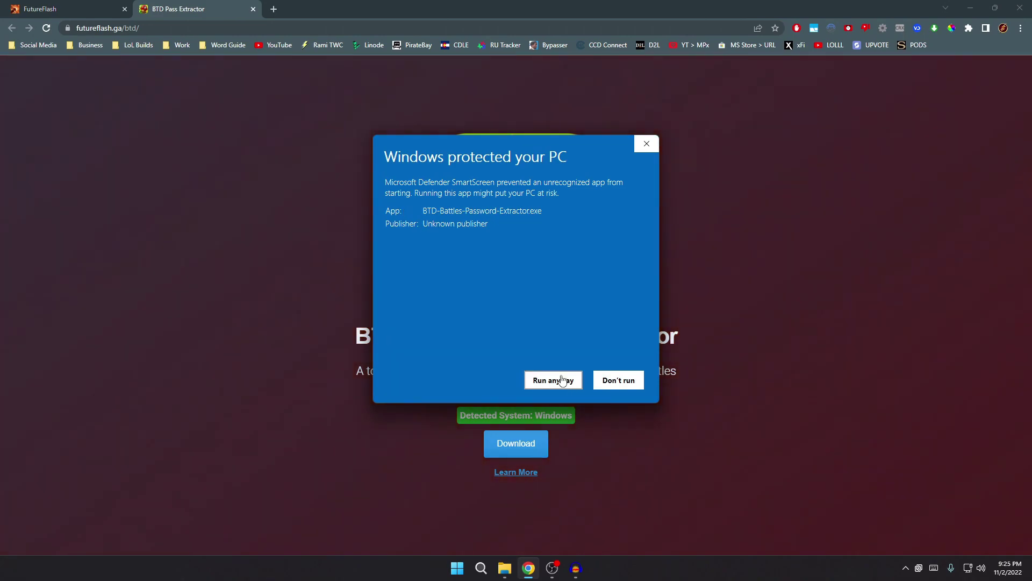
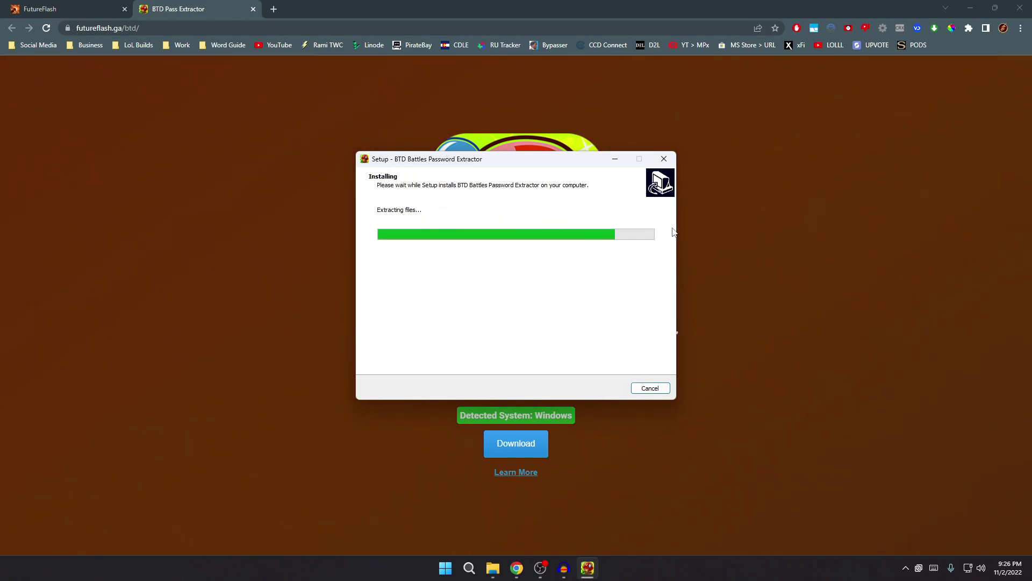
Step: Proceed past the setup information page and finish the BTD Battles Password Extractor installation
mouse_move(490, 302)
mouse_down()
mouse_move(413, 281)
mouse_move(500, 306)
mouse_up()
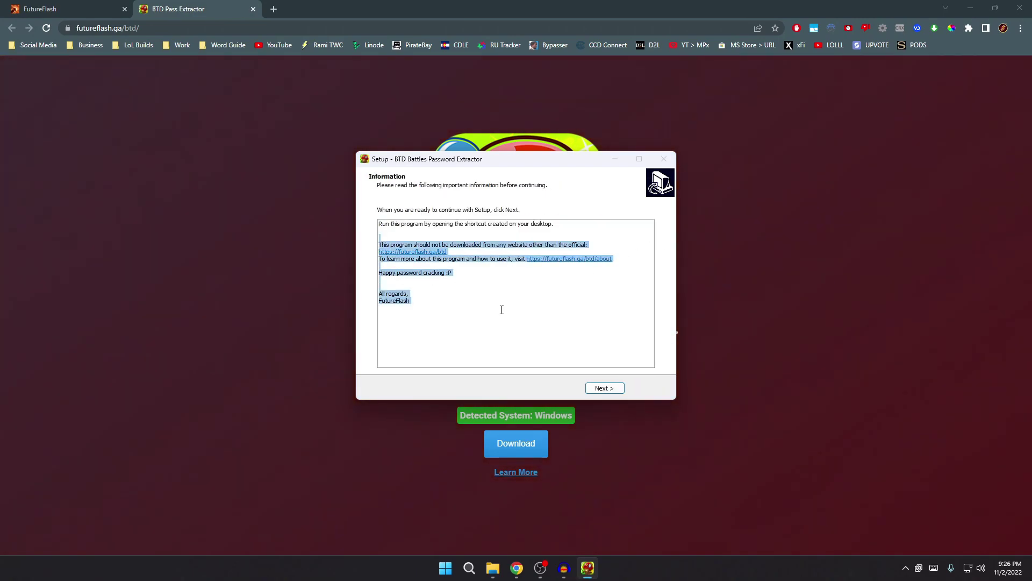
click(581, 291)
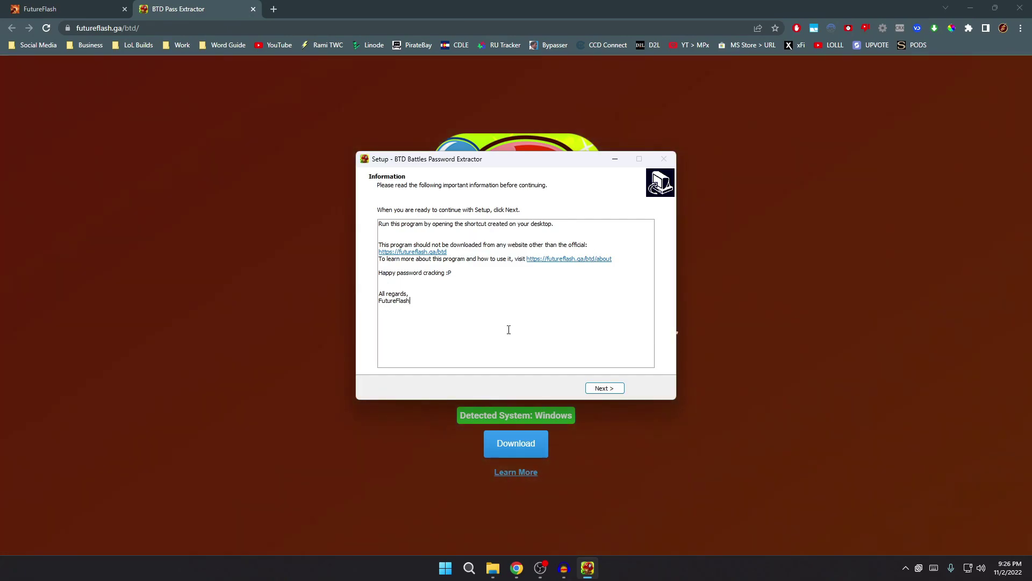
drag(507, 330, 344, 231)
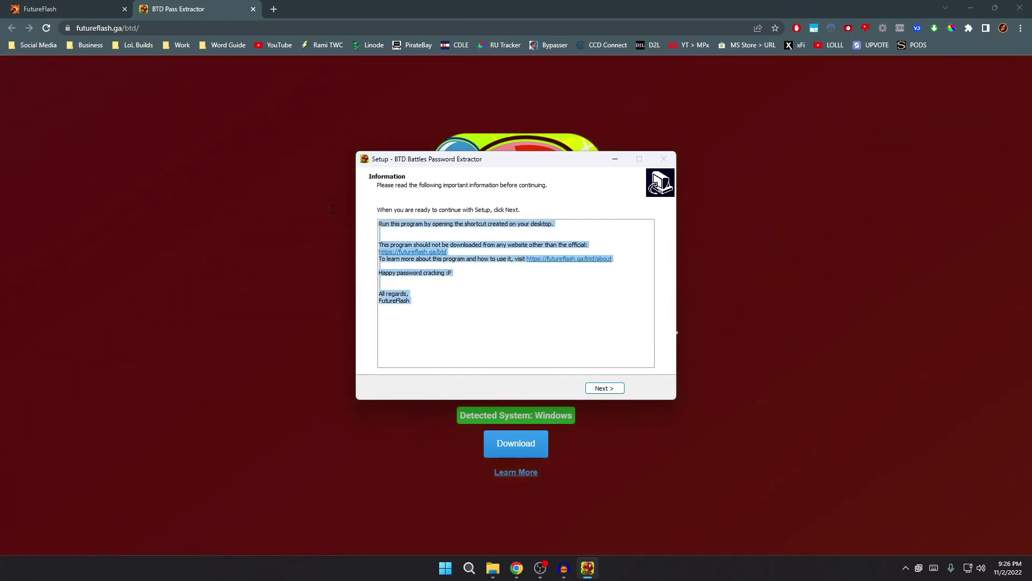
click(425, 297)
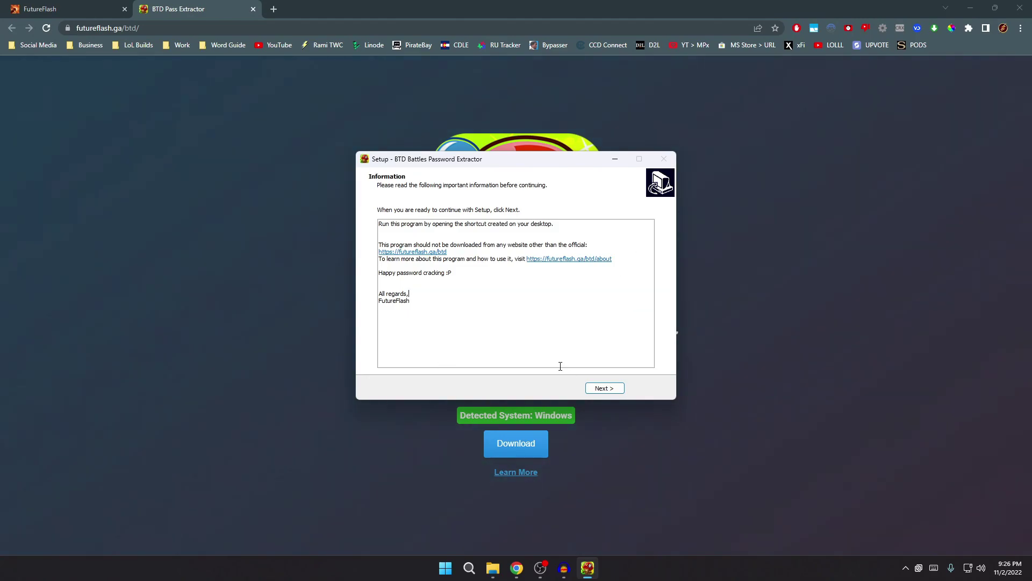
click(602, 389)
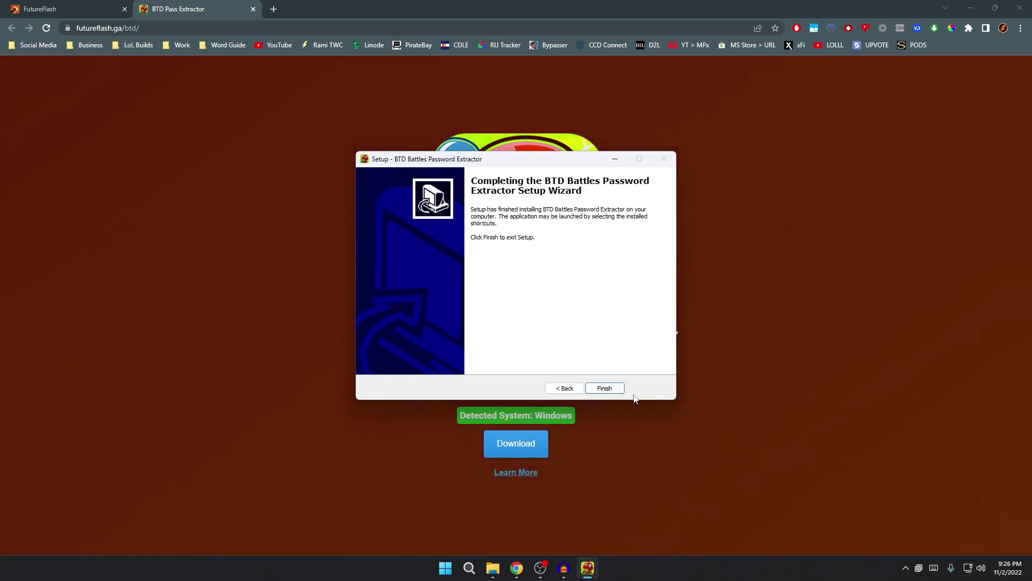
click(603, 385)
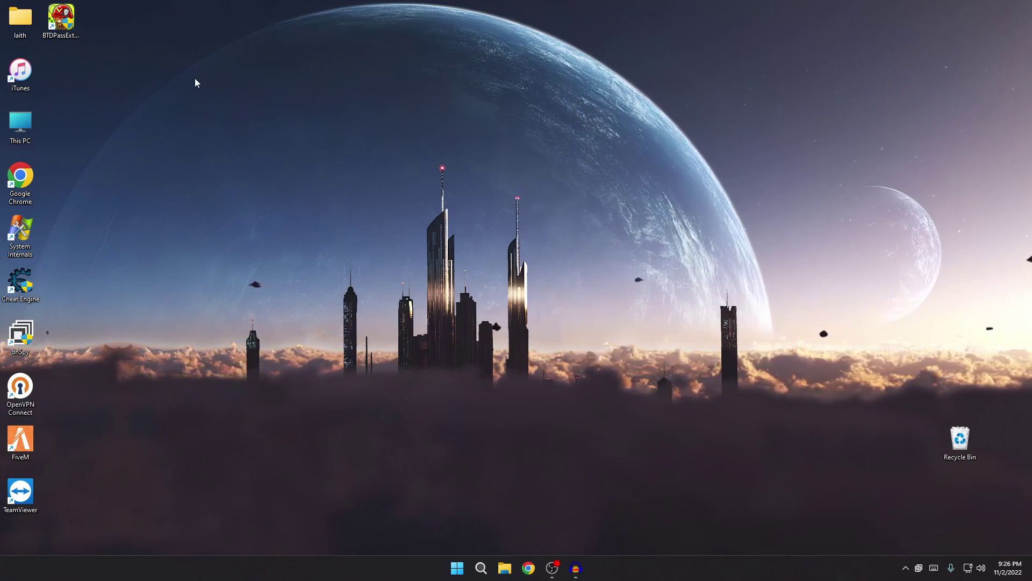
Step: Select the BTDPassExtractor desktop shortcut, and search Windows for "btdpass" to launch the extractor
click(63, 23)
click(183, 200)
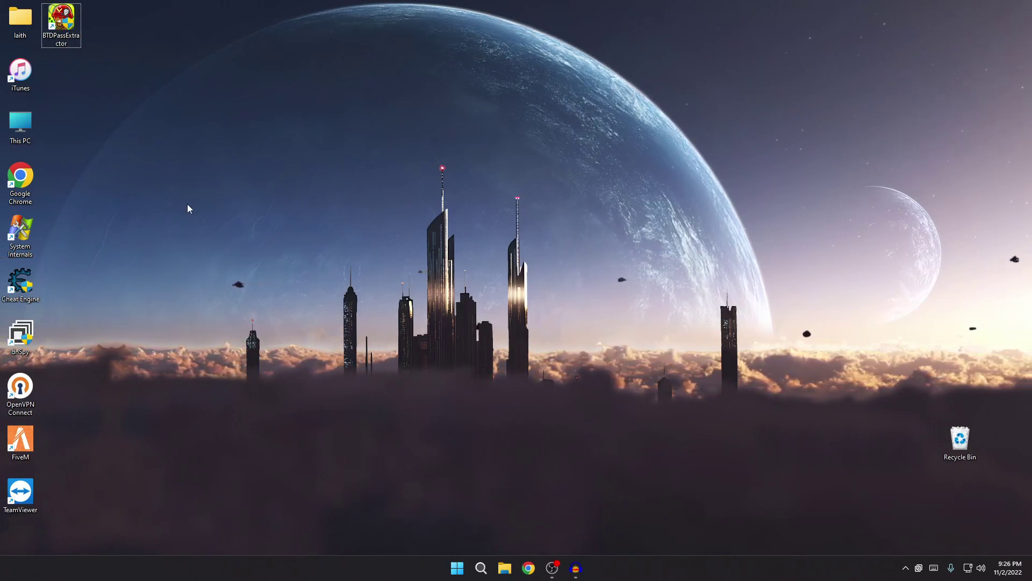
key(super)
text(btdpass)
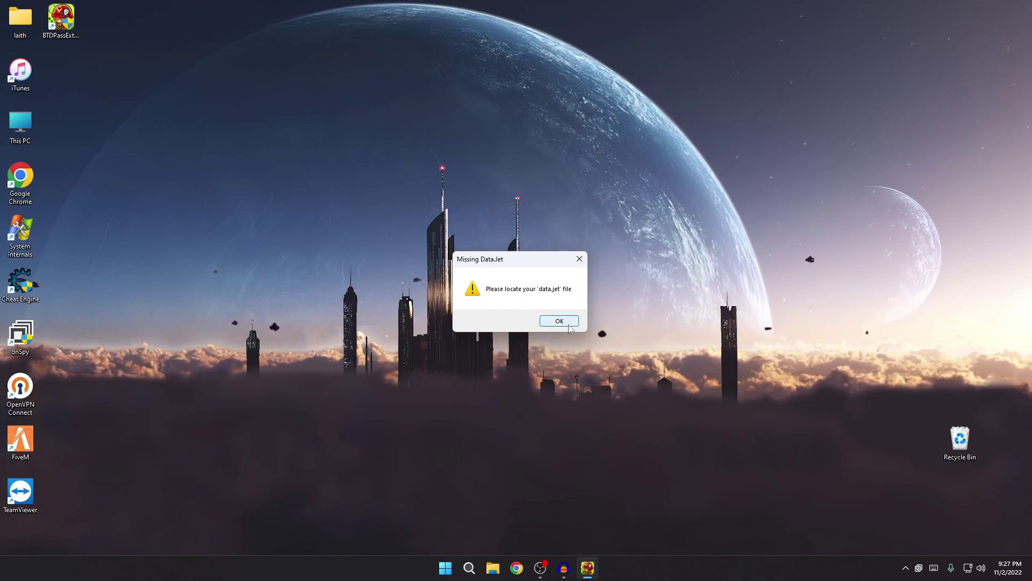
Step: Acknowledge the request to locate data.jet and browse to C:\Program Files (x86)\Steam
click(569, 324)
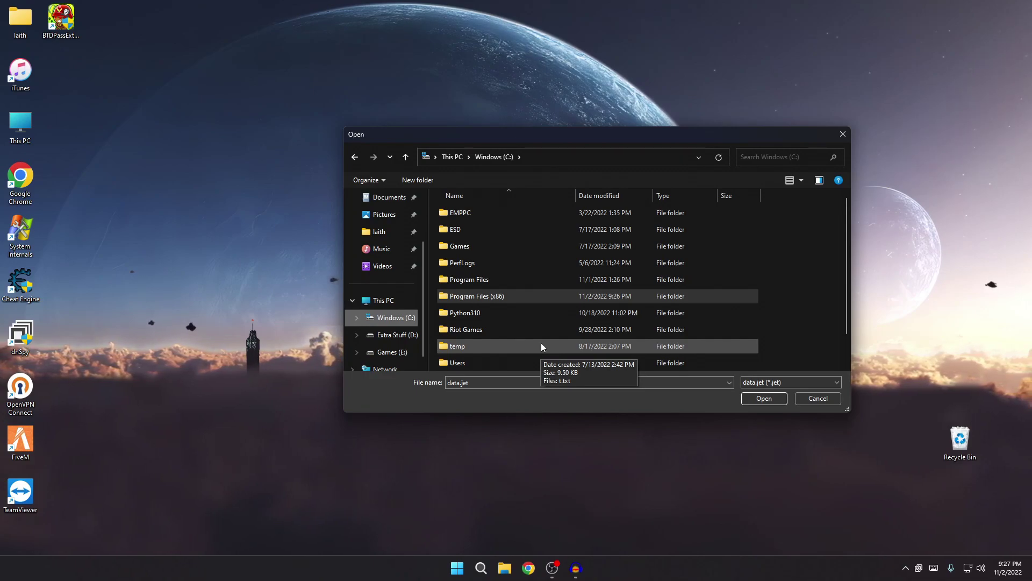
click(461, 161)
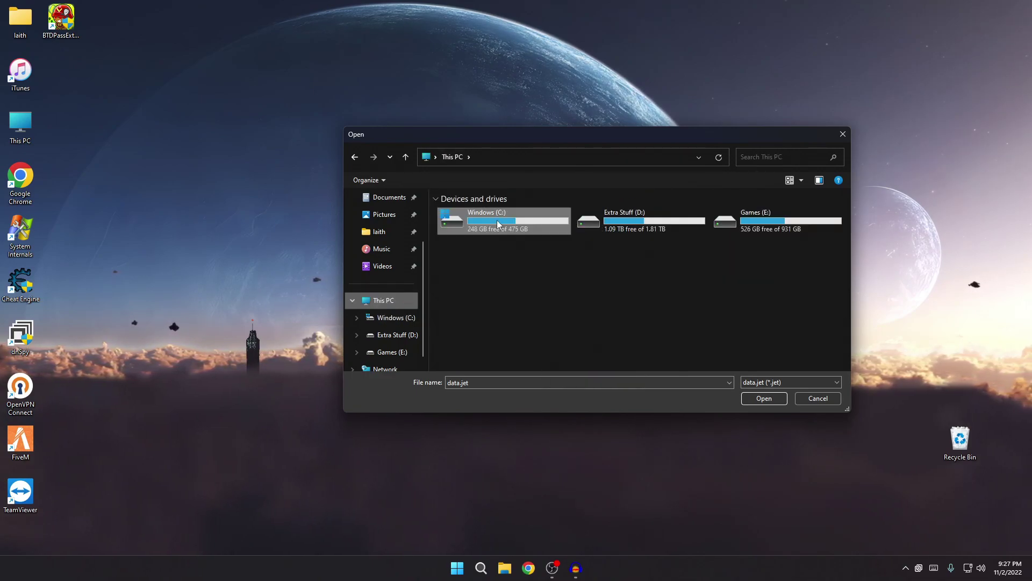
double_click(497, 220)
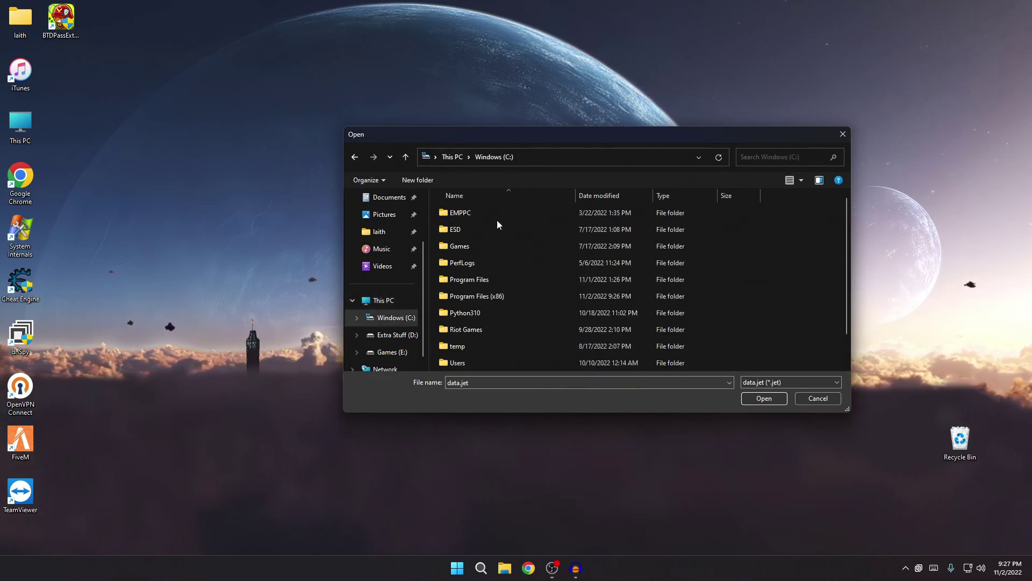
double_click(496, 301)
scroll(476, 332, down, 4)
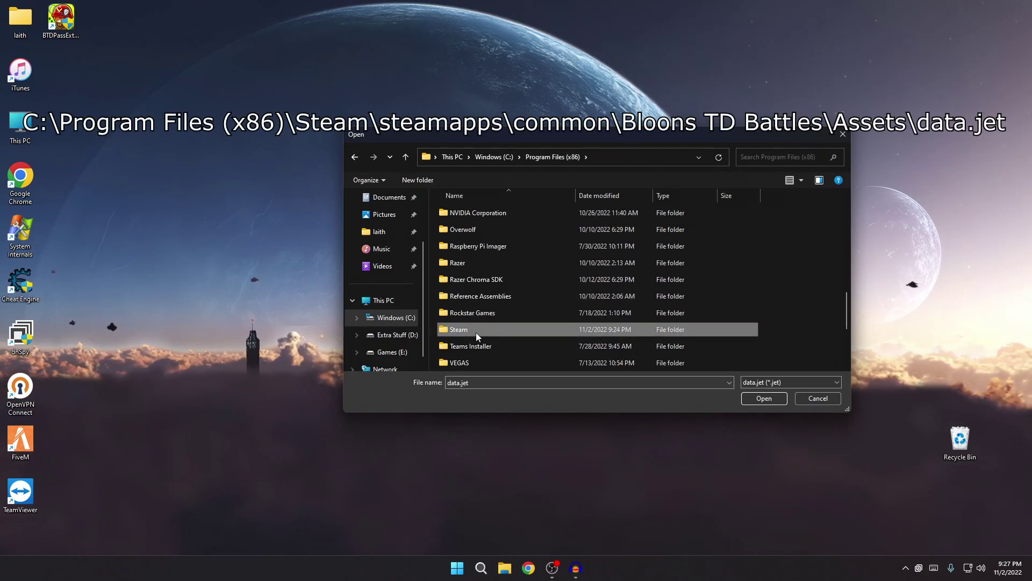
double_click(476, 332)
Step: Open data.jet from steamapps\common\Bloons TD Battles\Assets inside the Steam folder
scroll(487, 302, down, 3)
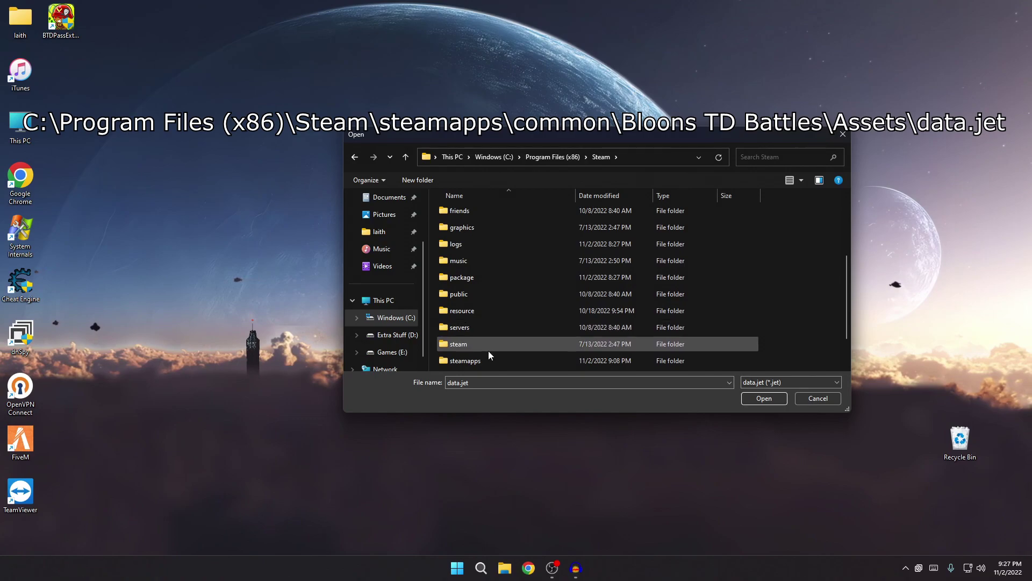
double_click(472, 361)
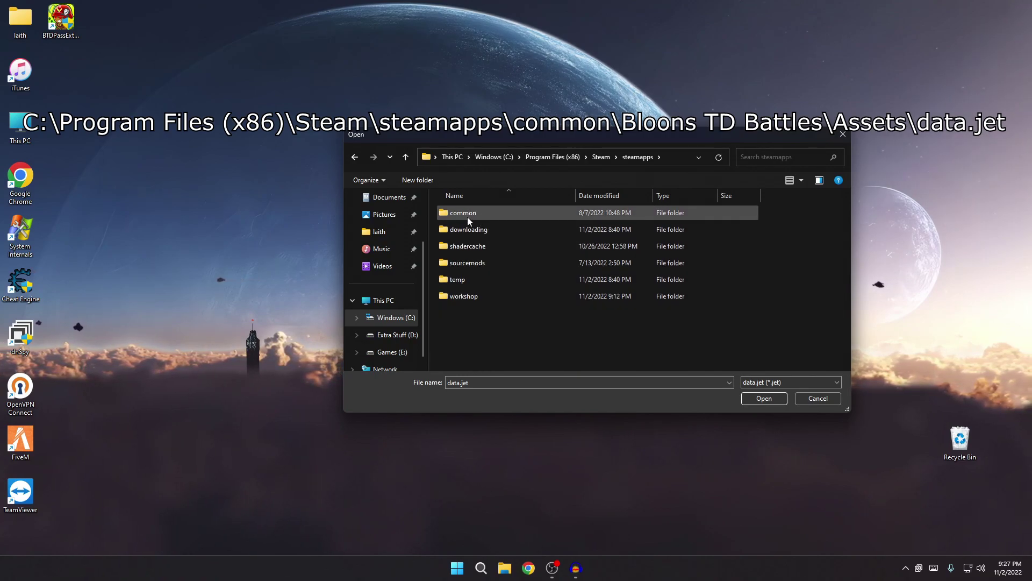
double_click(480, 218)
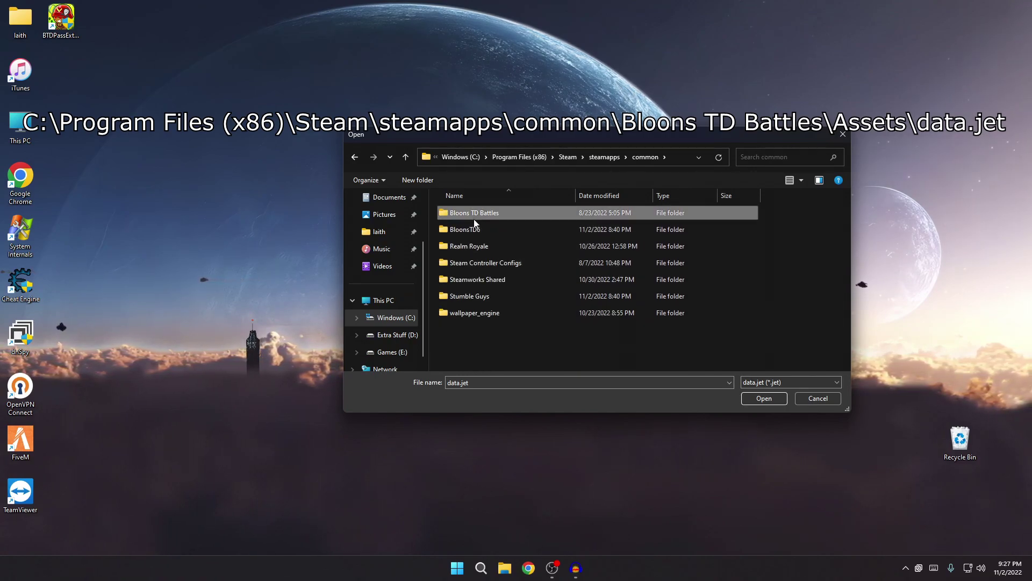
double_click(498, 215)
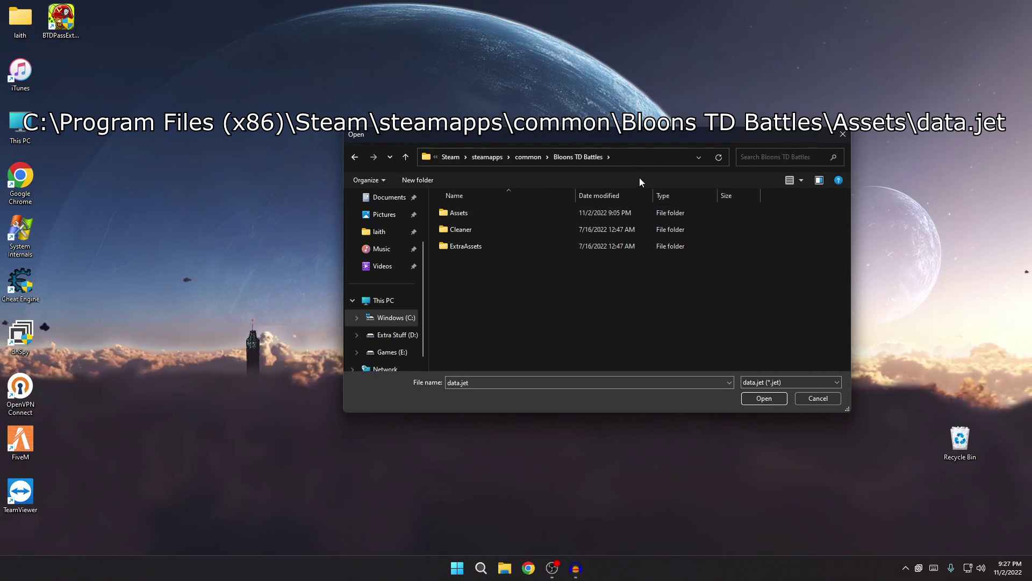
double_click(485, 211)
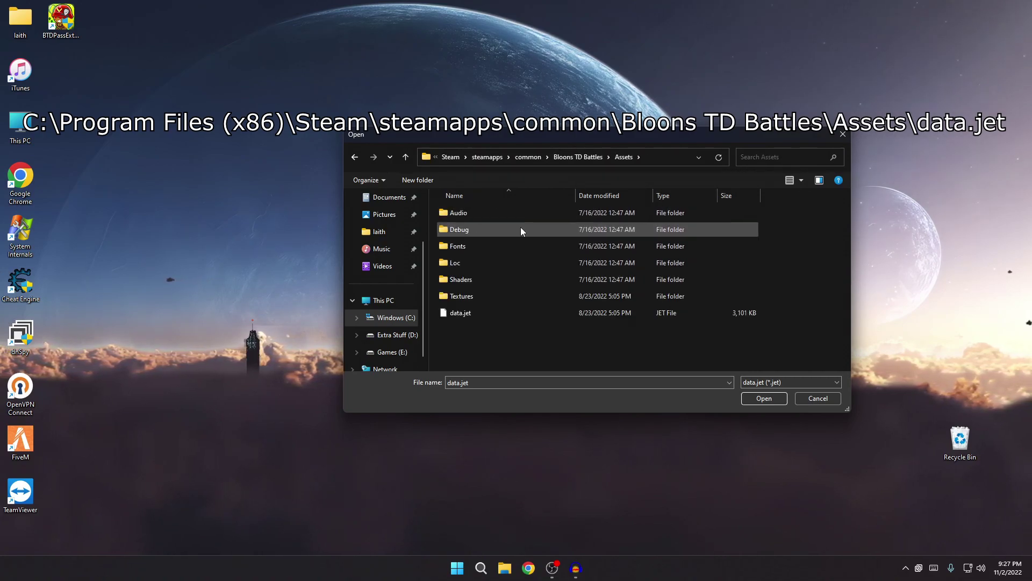
click(467, 314)
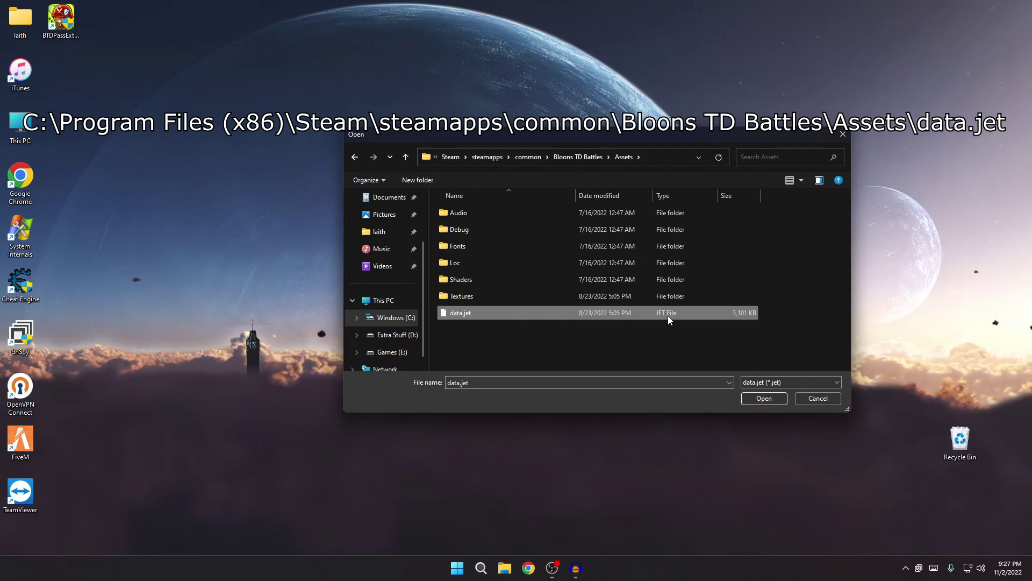
click(774, 399)
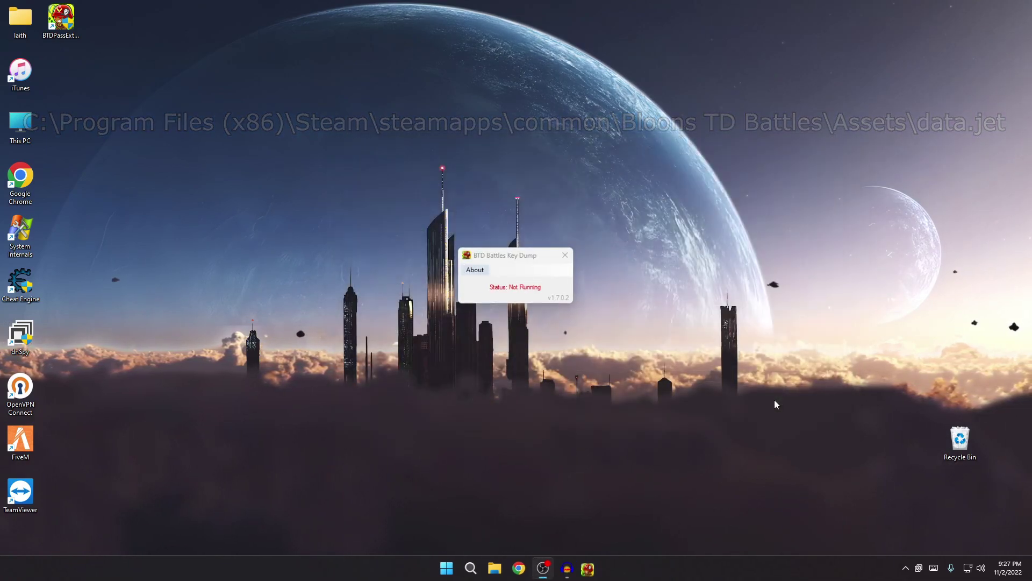
right_click(661, 194)
click(693, 226)
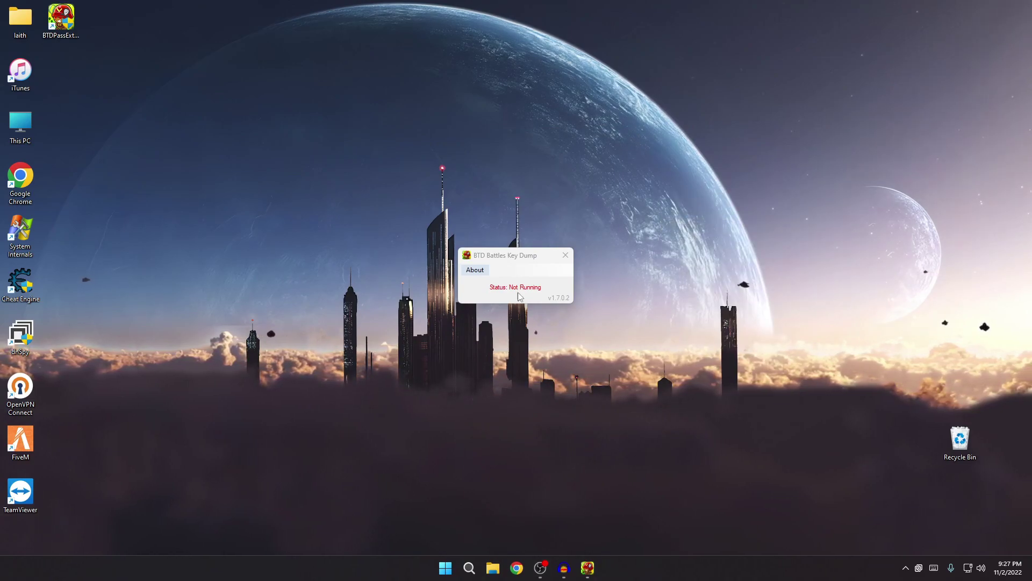
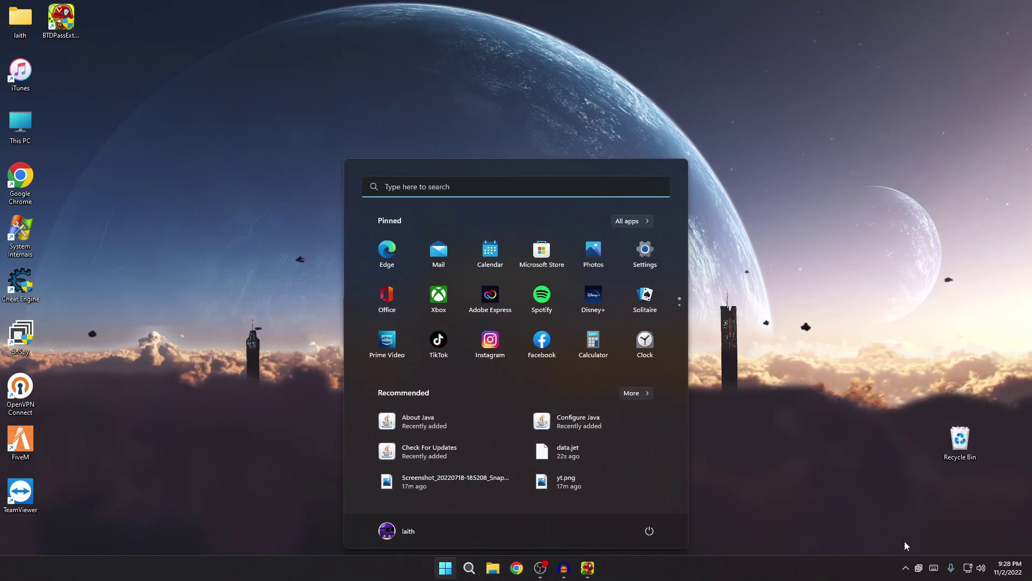
Step: Open Steam through Windows search, launch Bloons TD Battles from the library, and close the Steam window
click(904, 541)
text(steam)
key(Return)
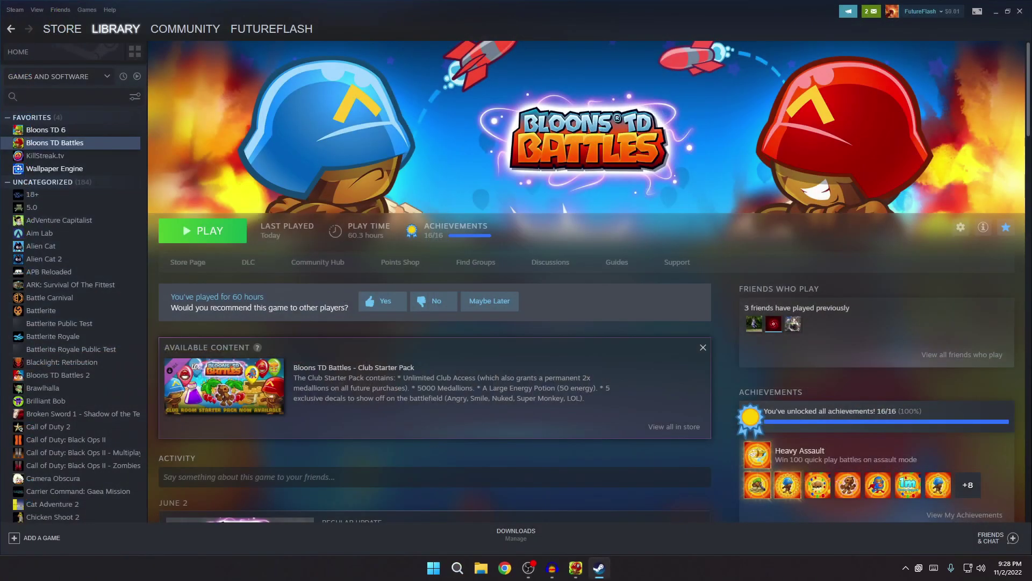
click(198, 236)
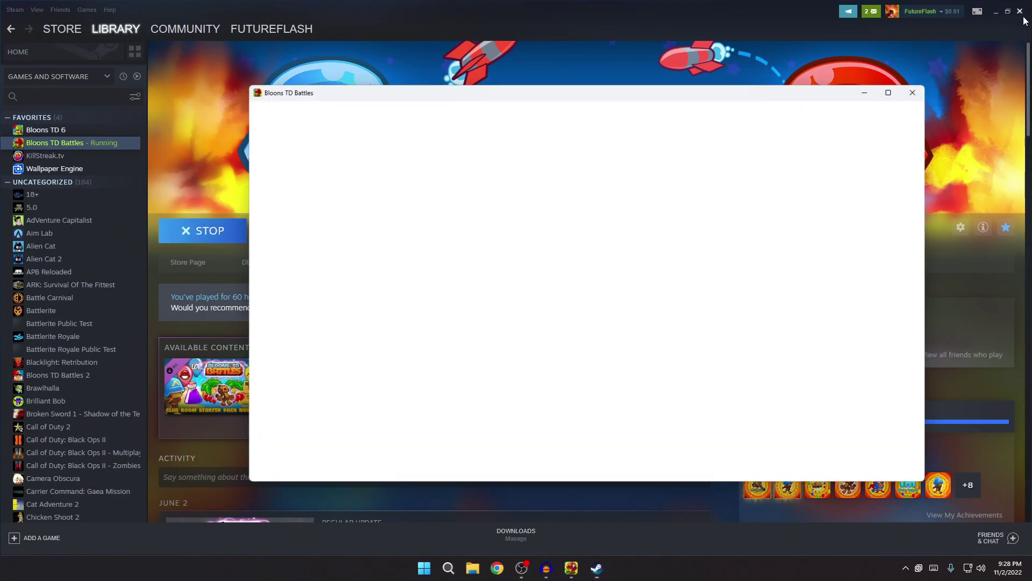
click(1019, 11)
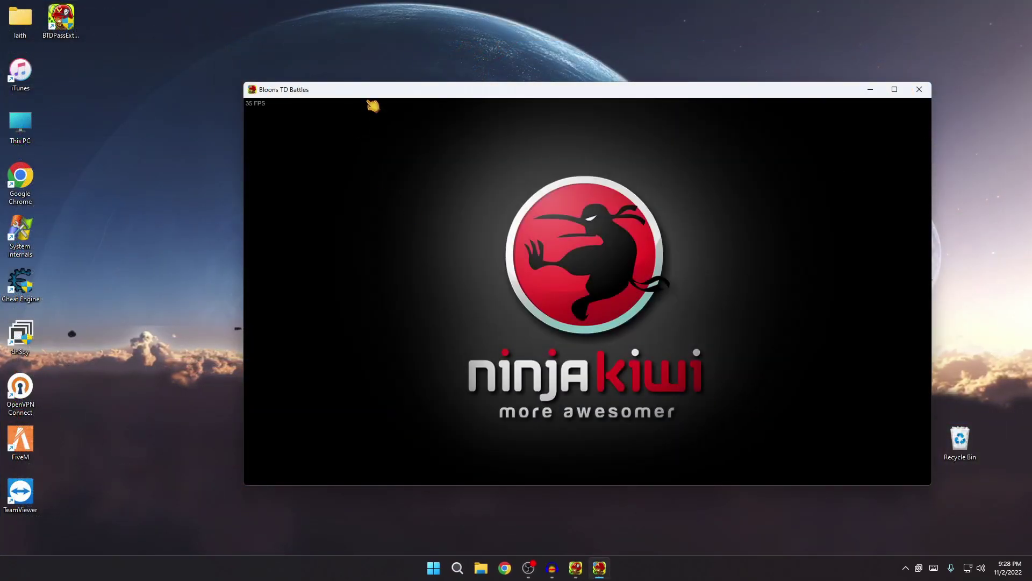
Step: Move the Bloons TD Battles window clear of the BTD Battles Key Dump window, and bring the game's main menu back into full view
drag(681, 92, 678, 482)
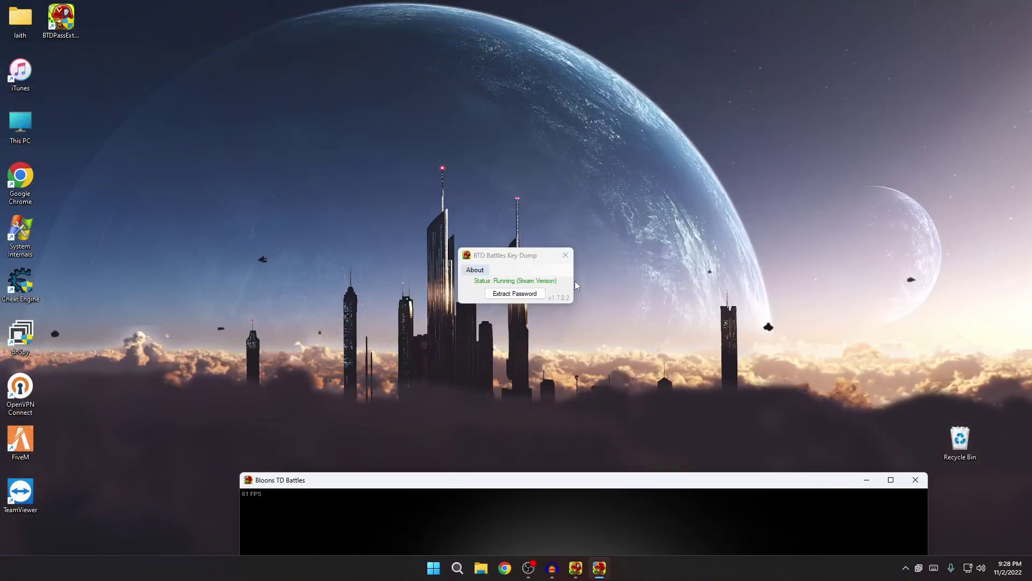
click(495, 285)
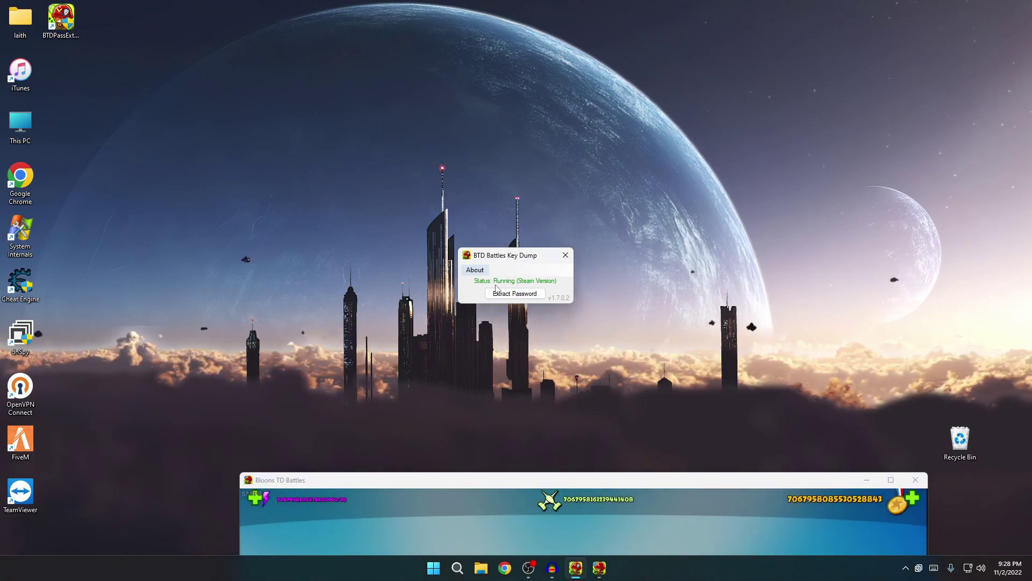
drag(668, 481, 635, 117)
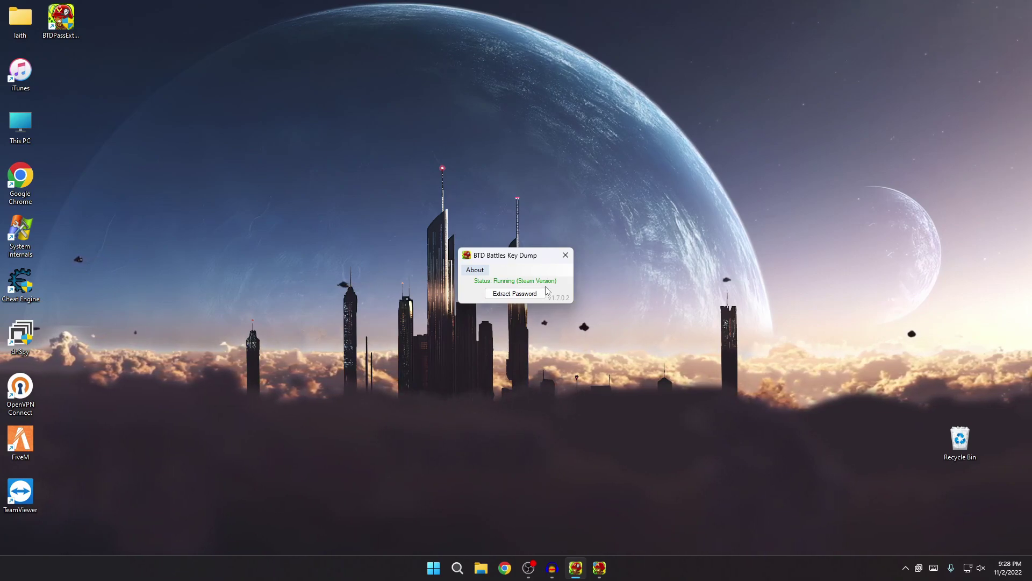
click(599, 567)
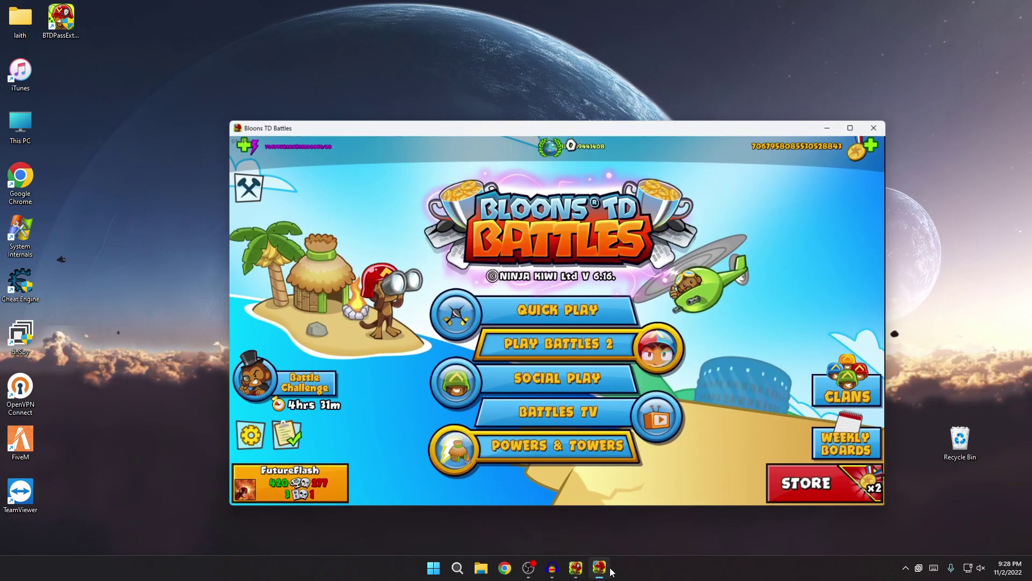
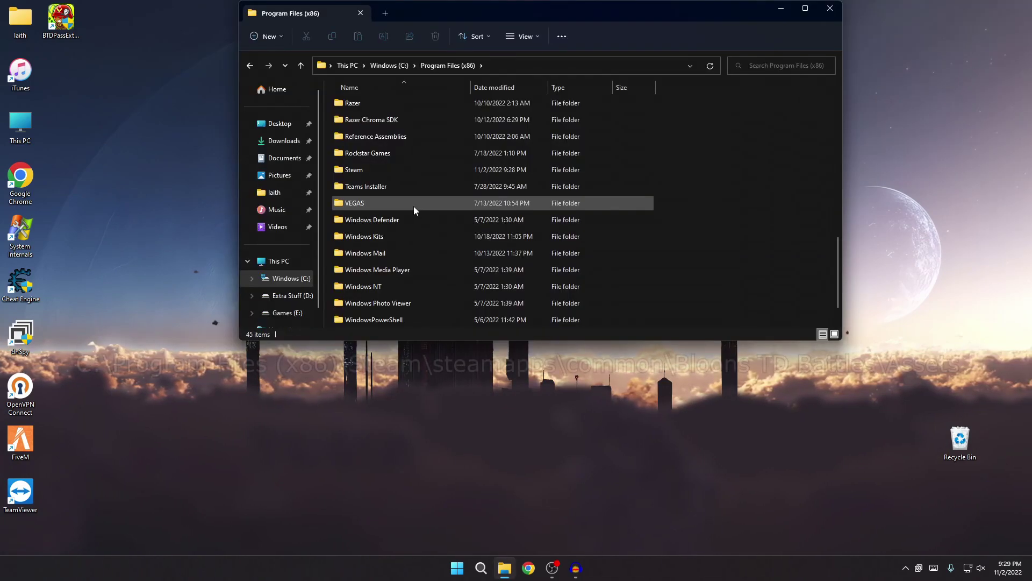
Step: Go to the game's Assets folder at Program Files (x86)\Steam\steamapps\common\Bloons TD Battles\Assets
double_click(414, 205)
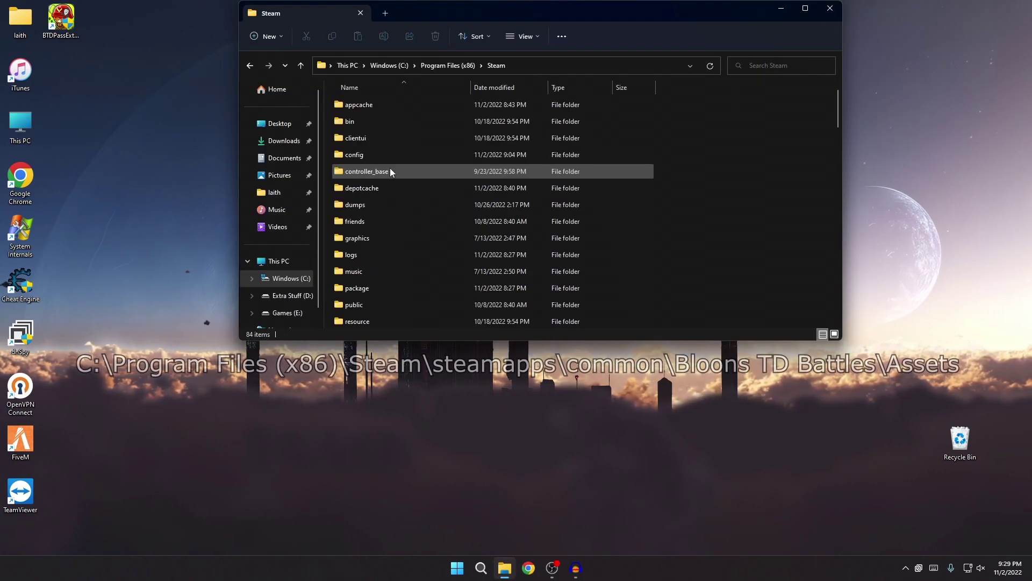
scroll(417, 278, down, 2)
double_click(411, 286)
double_click(347, 105)
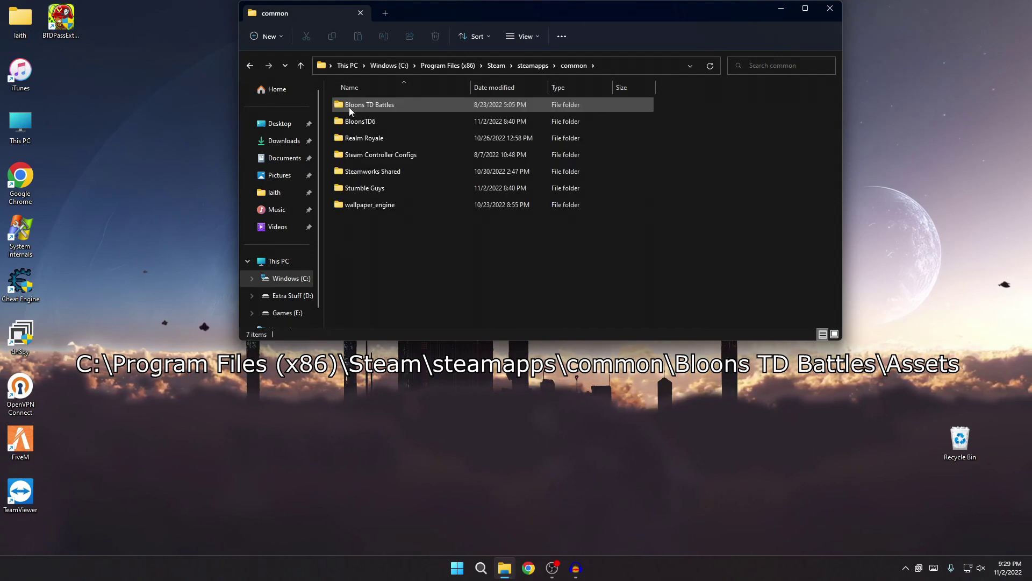
double_click(350, 109)
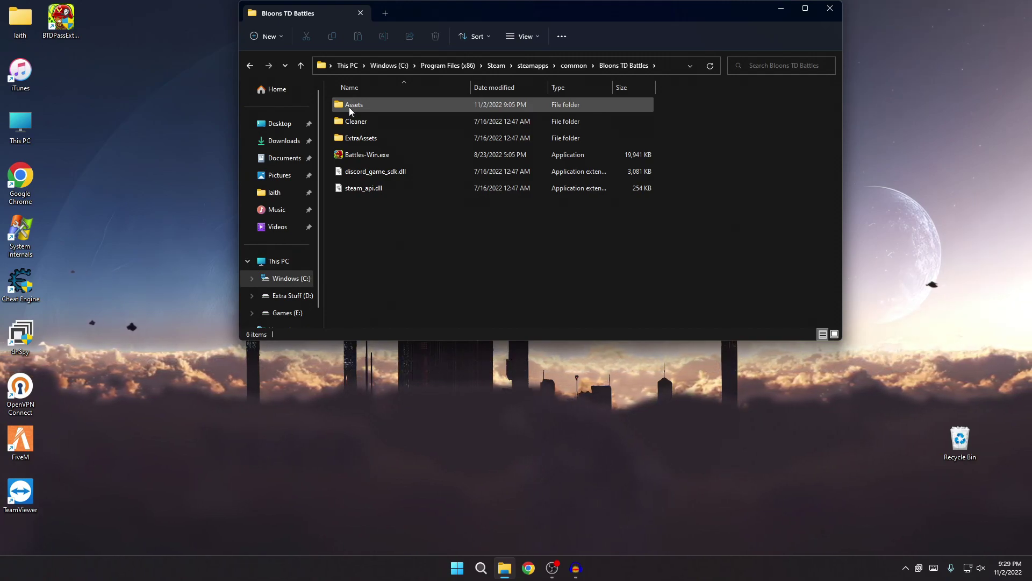
double_click(350, 110)
Step: Delete the existing data.jet.bak file from the Assets folder
click(370, 257)
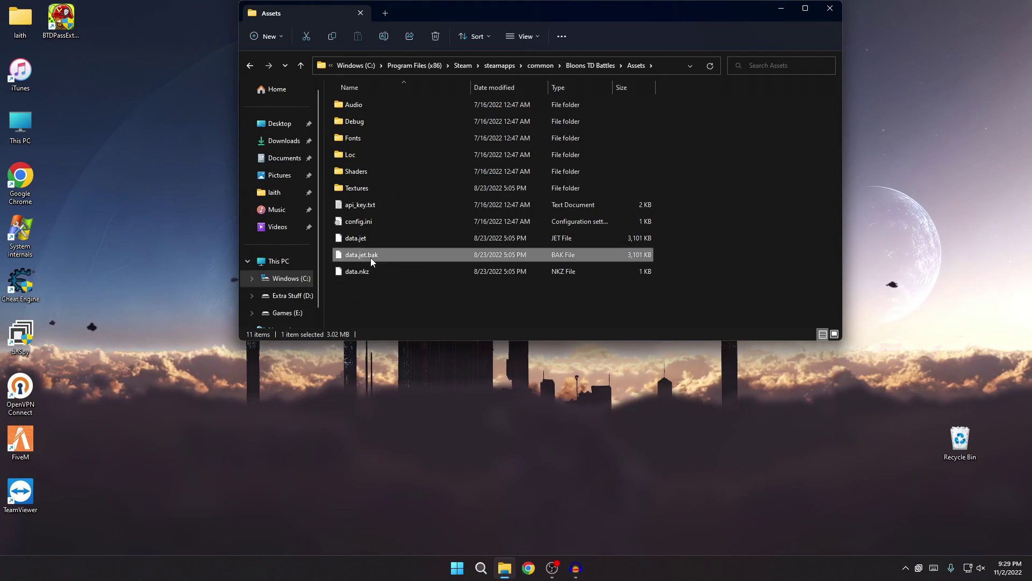
key(Delete)
right_click(386, 290)
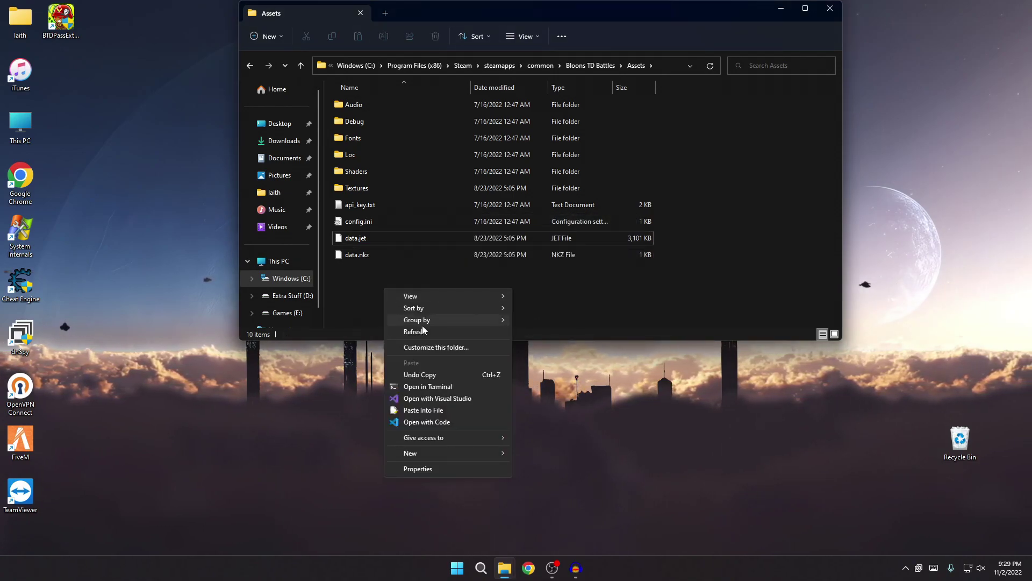
click(375, 252)
Step: Duplicate data.jet in the same folder and rename the copy data.jet.bak, accepting the extension change
click(375, 239)
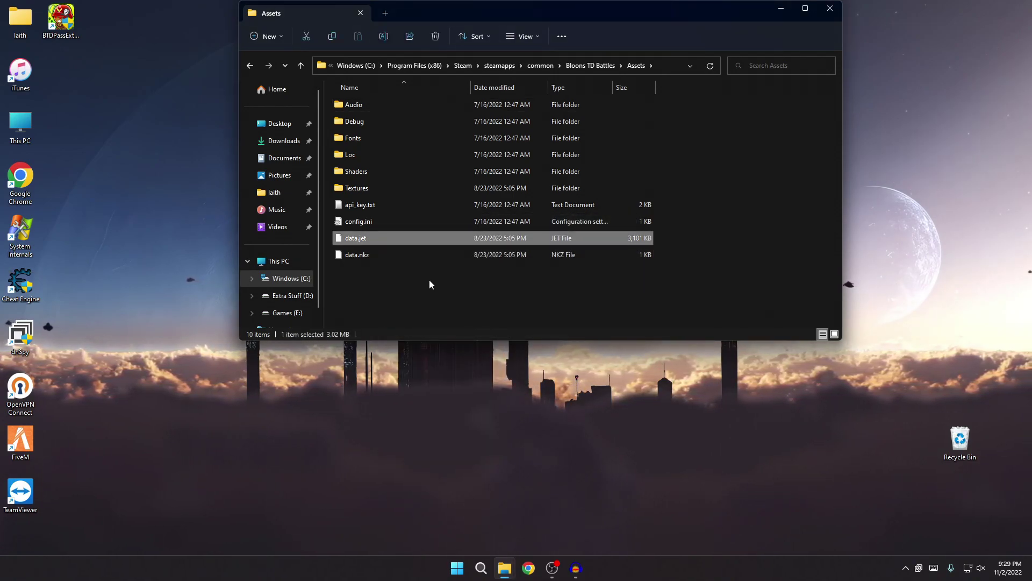
key(ctrl+c)
key(ctrl+v)
key(F2)
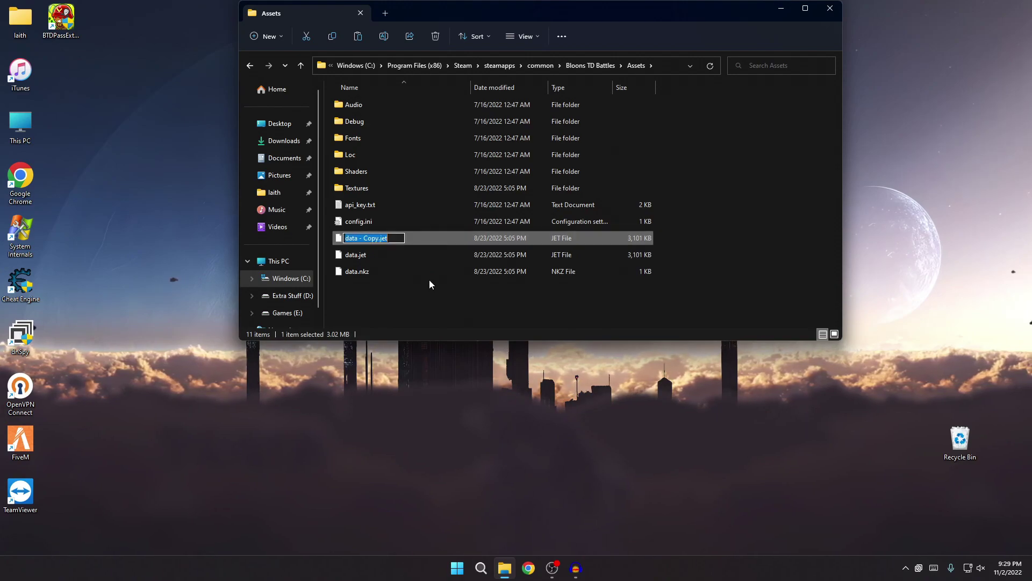
text(data.jet)
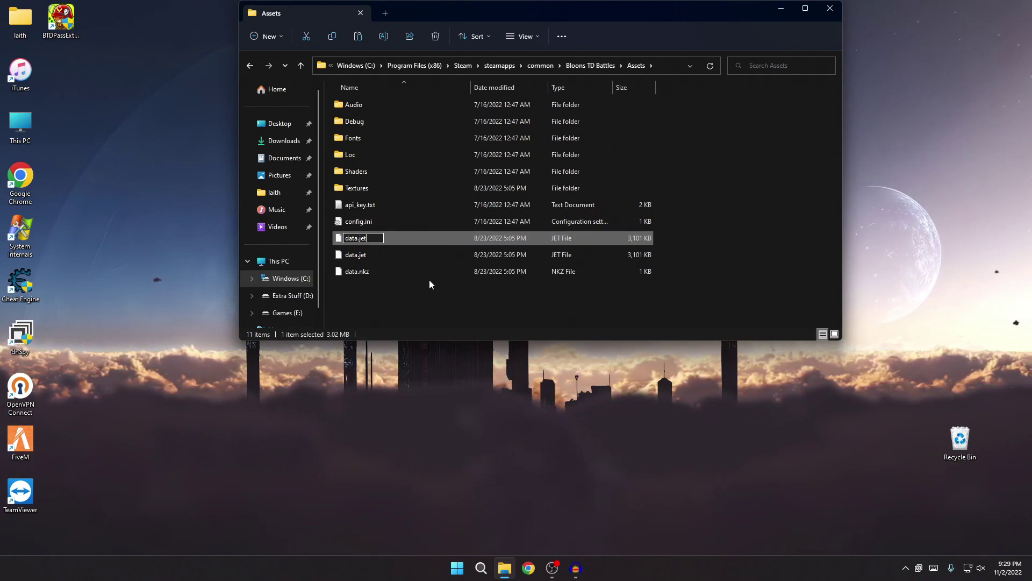
text(.bak)
key(Return)
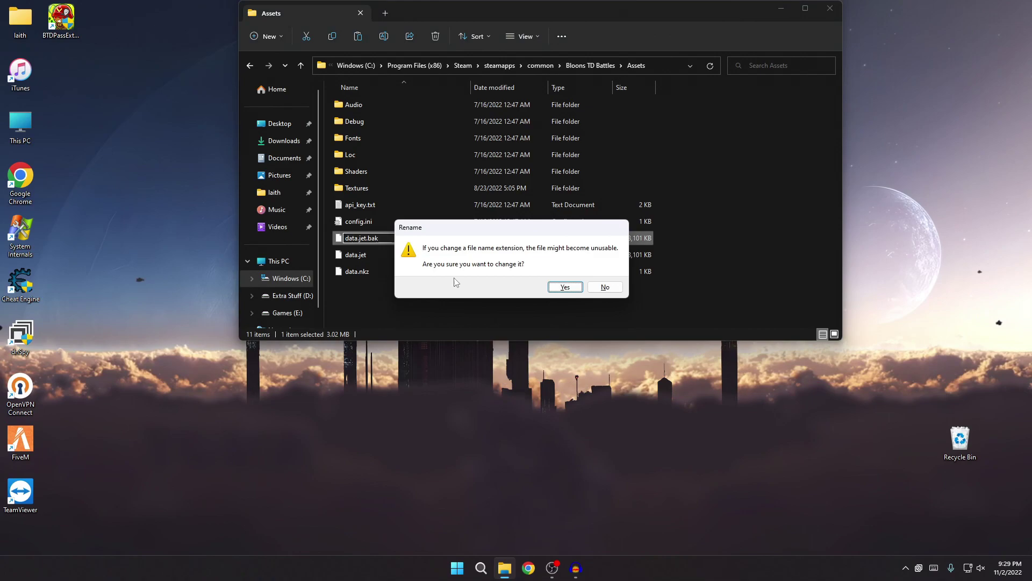
click(564, 289)
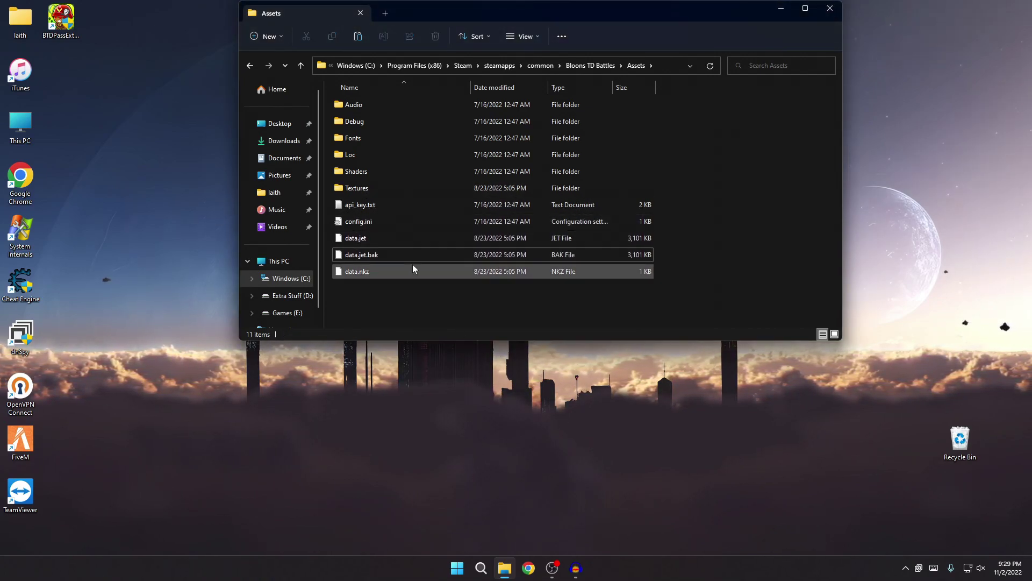
click(363, 256)
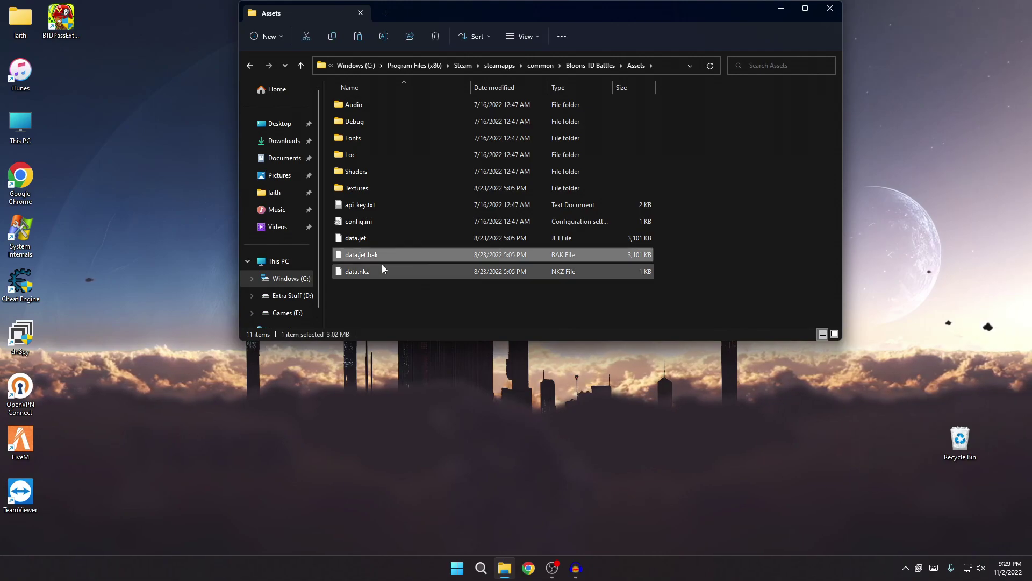
key(F2)
key(Right)
key(shift+End)
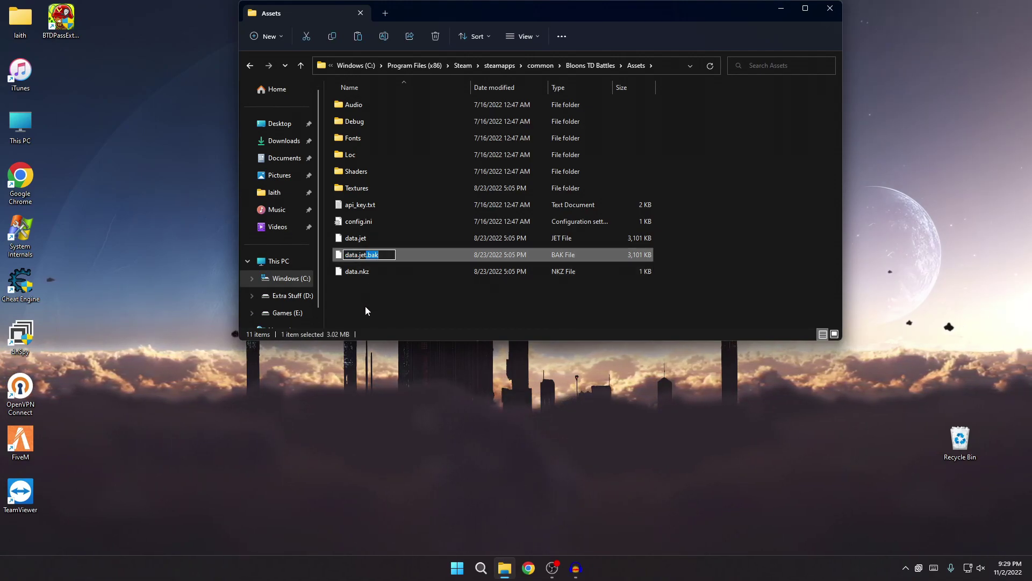
key(Escape)
key(Up)
key(F2)
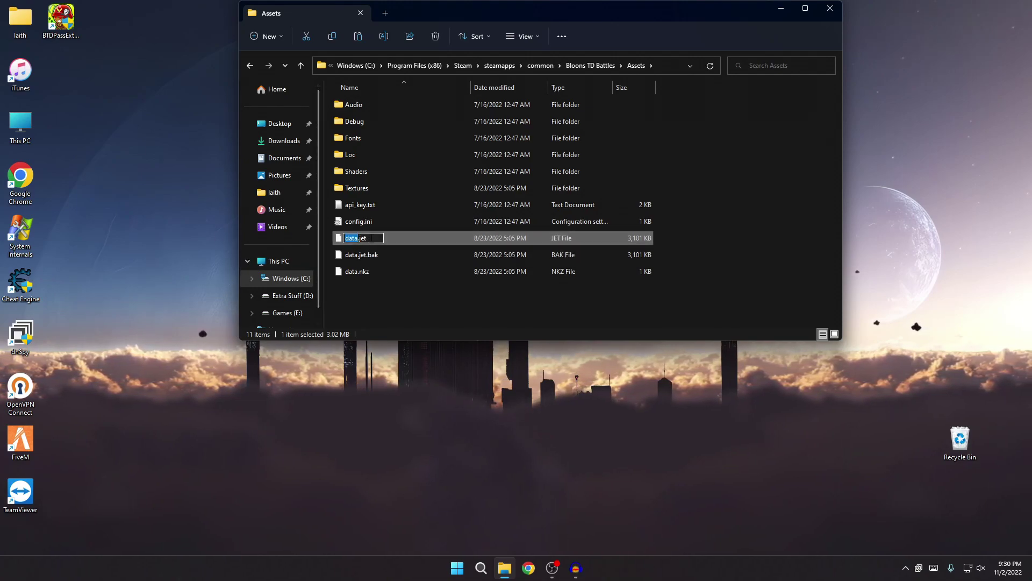
key(Right)
click(375, 292)
right_click(372, 244)
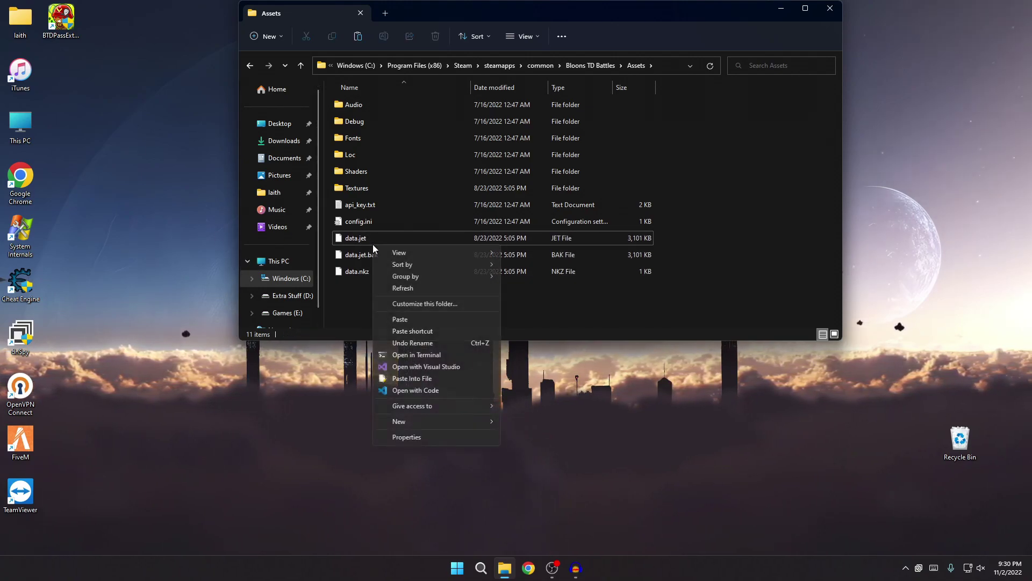
click(361, 272)
click(361, 238)
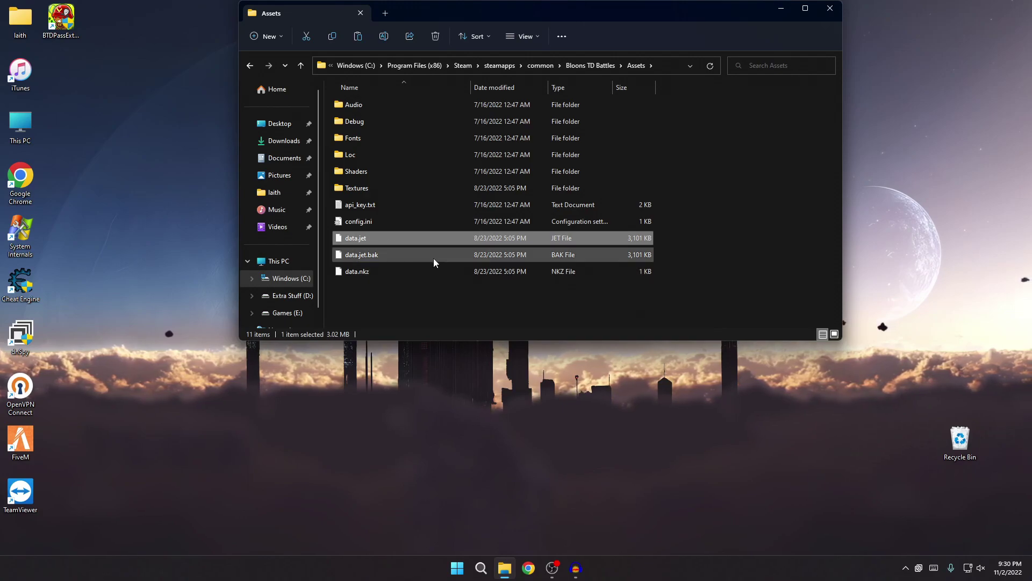
key(F2)
key(Escape)
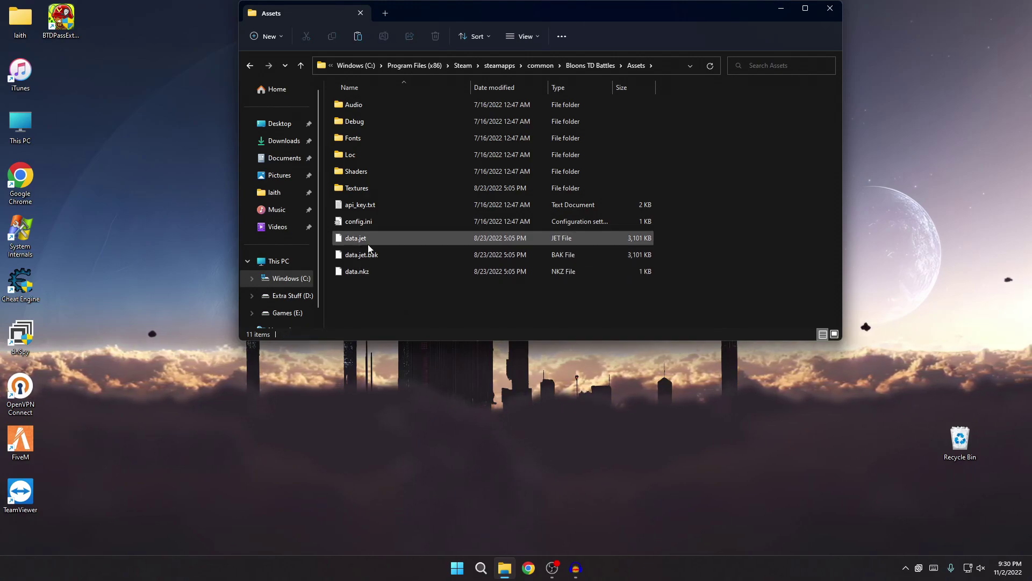
Step: Rename data.jet to data.zip and accept the extension change
right_click(369, 241)
click(414, 445)
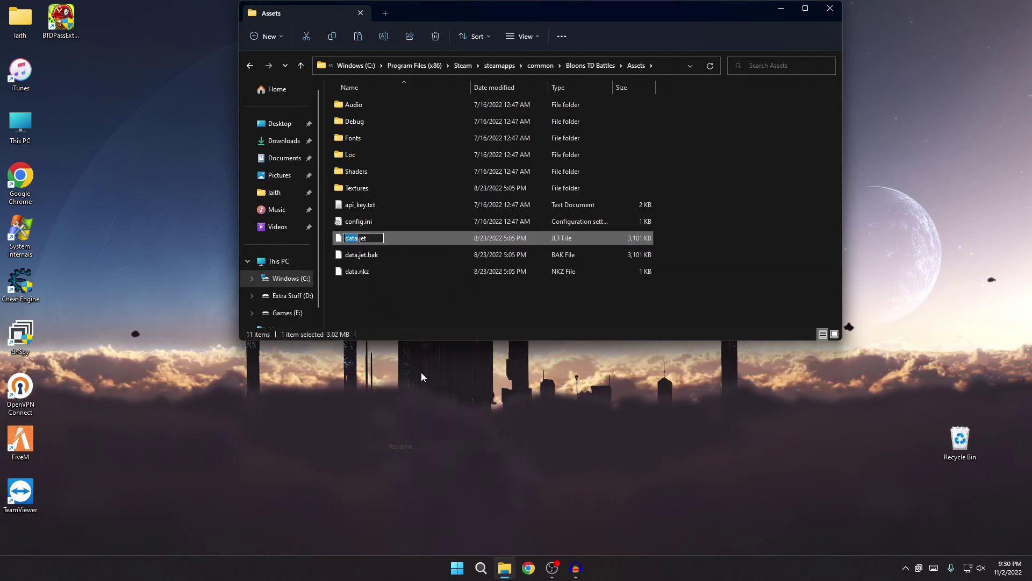
key(Right)
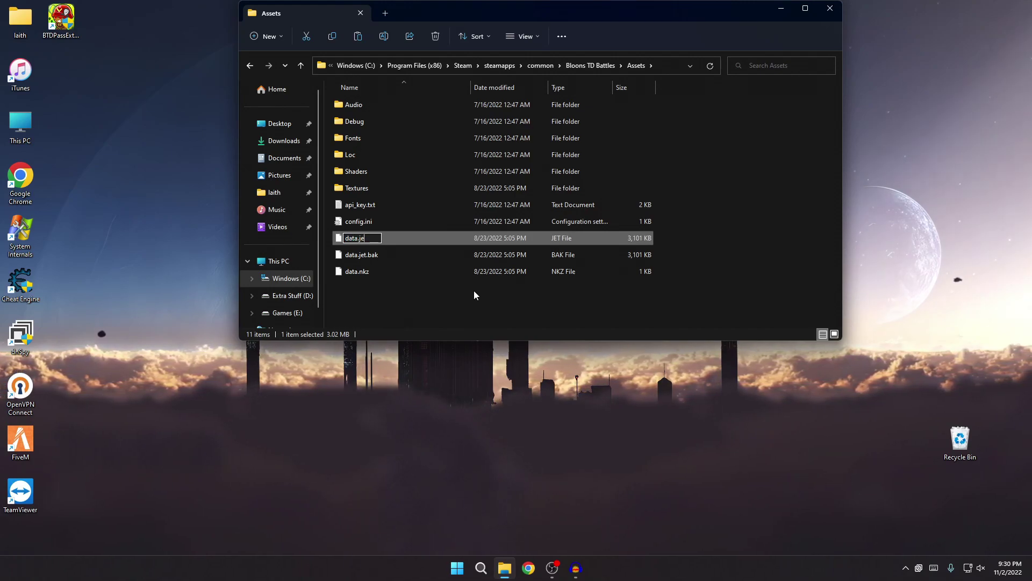
key(BackSpace)
key(BackSpace)
key(BackSpace)
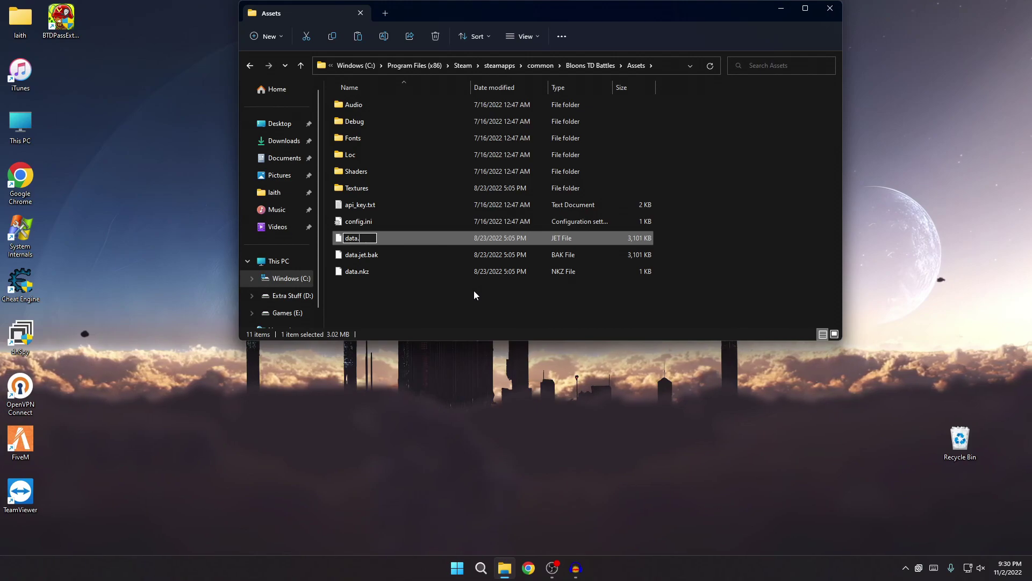
text(zip)
key(Return)
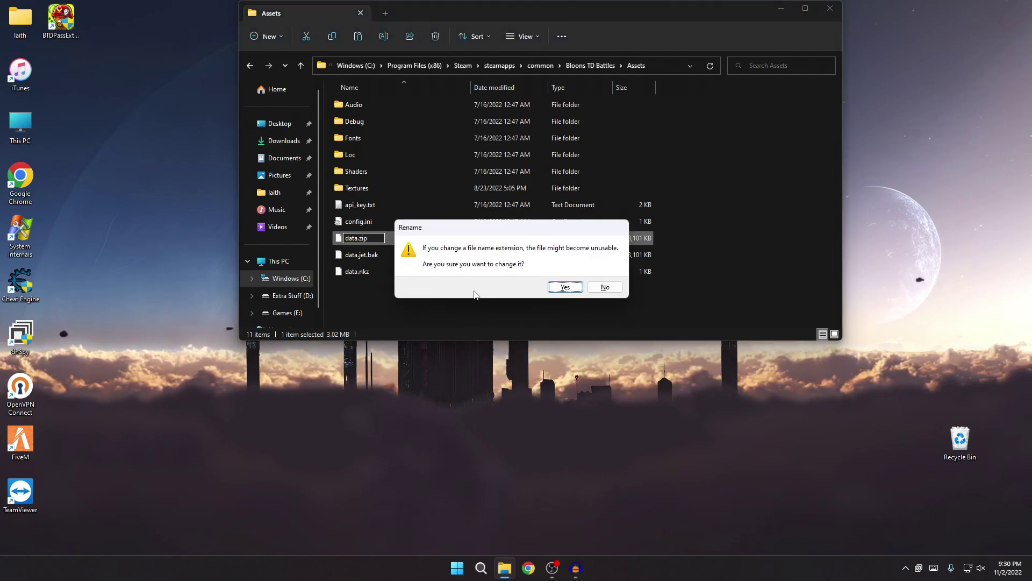
click(565, 287)
Step: Open data.zip and extract its Assets folder to the desktop, supplying the archive password
double_click(372, 273)
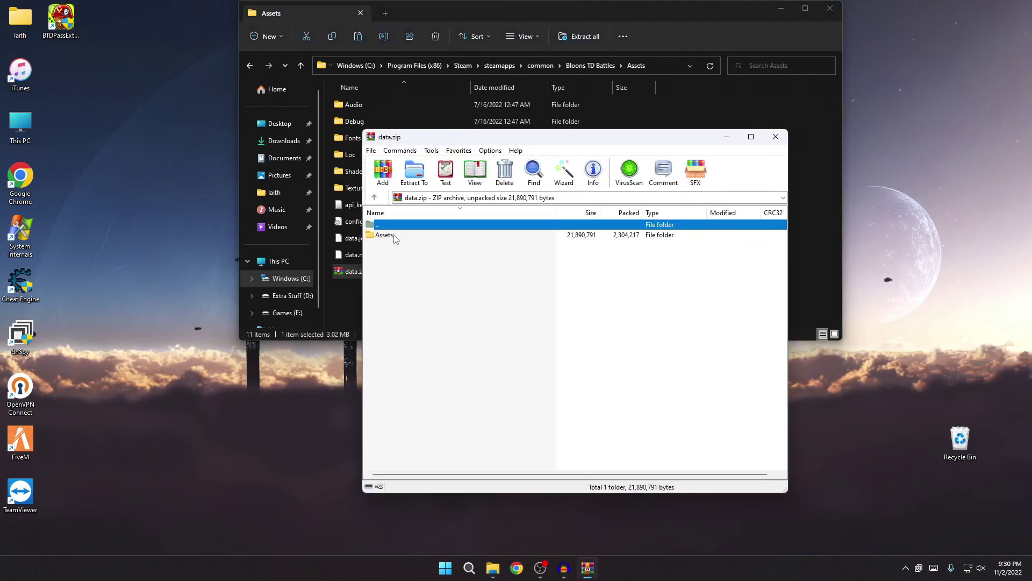
click(387, 236)
drag(388, 235, 185, 310)
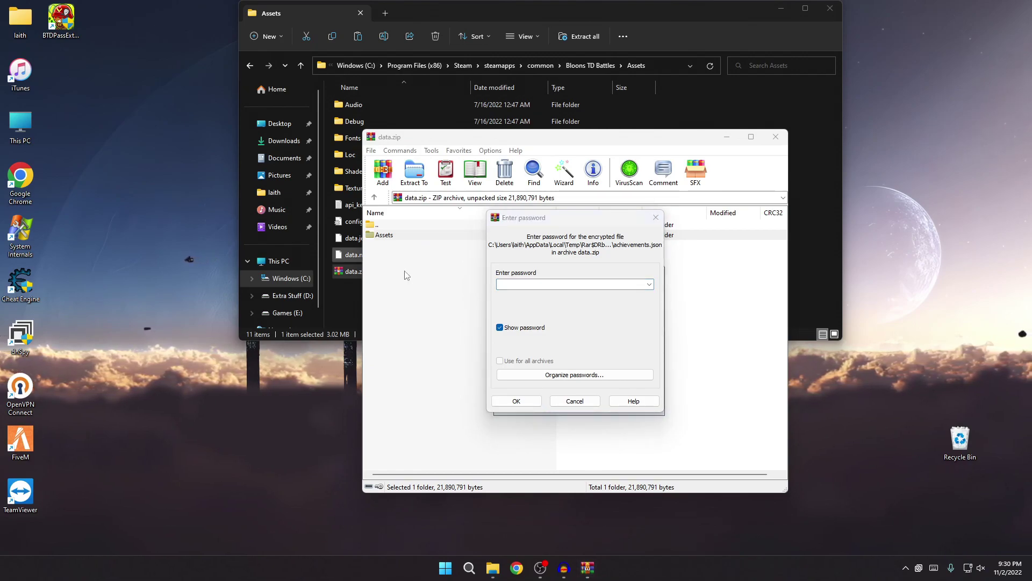
click(578, 292)
key(ctrl+v)
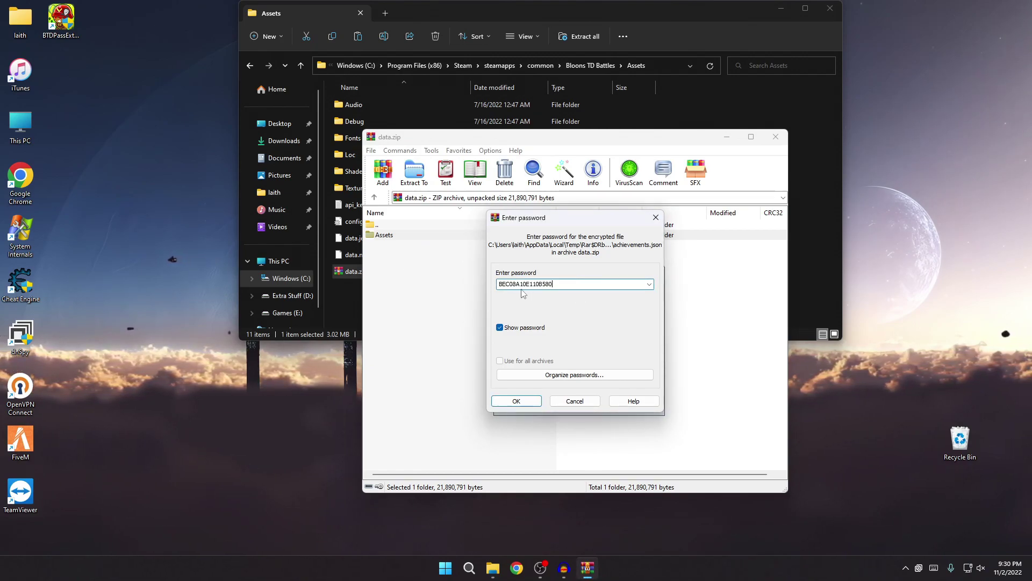
click(516, 401)
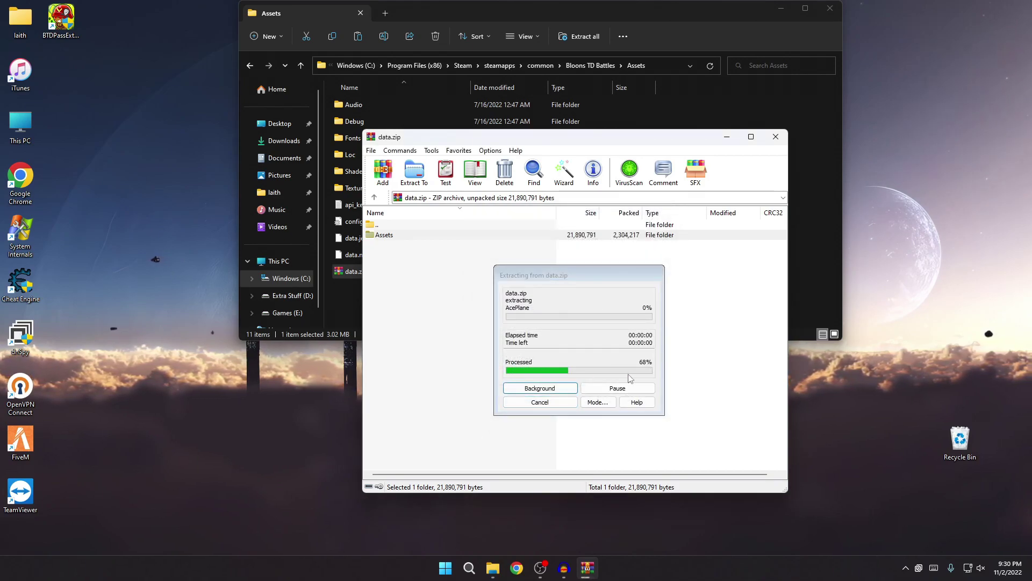
drag(384, 235, 133, 226)
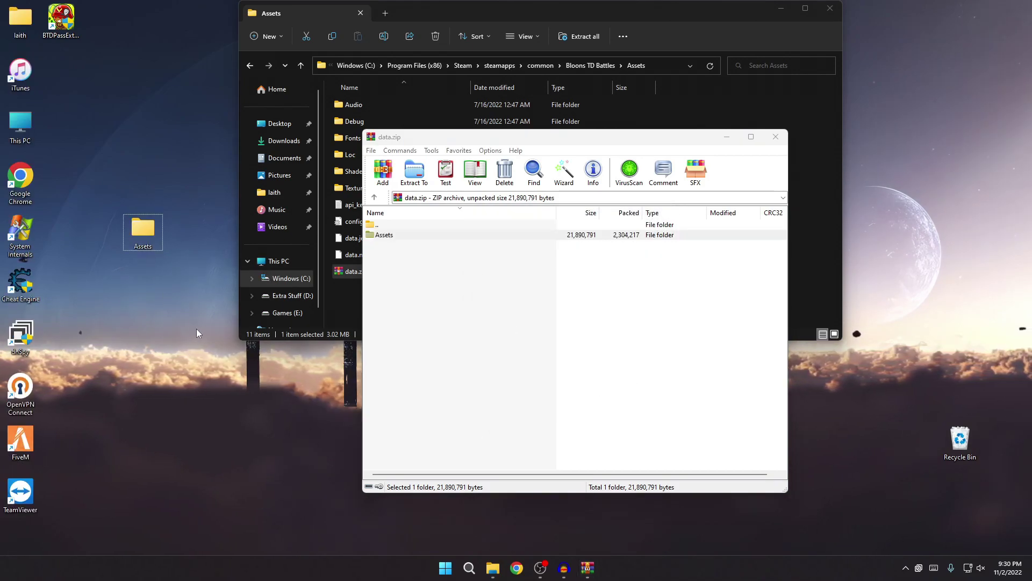
Step: Check the contents of the JSON folder inside the extracted Assets folder and close its window
double_click(134, 226)
double_click(385, 119)
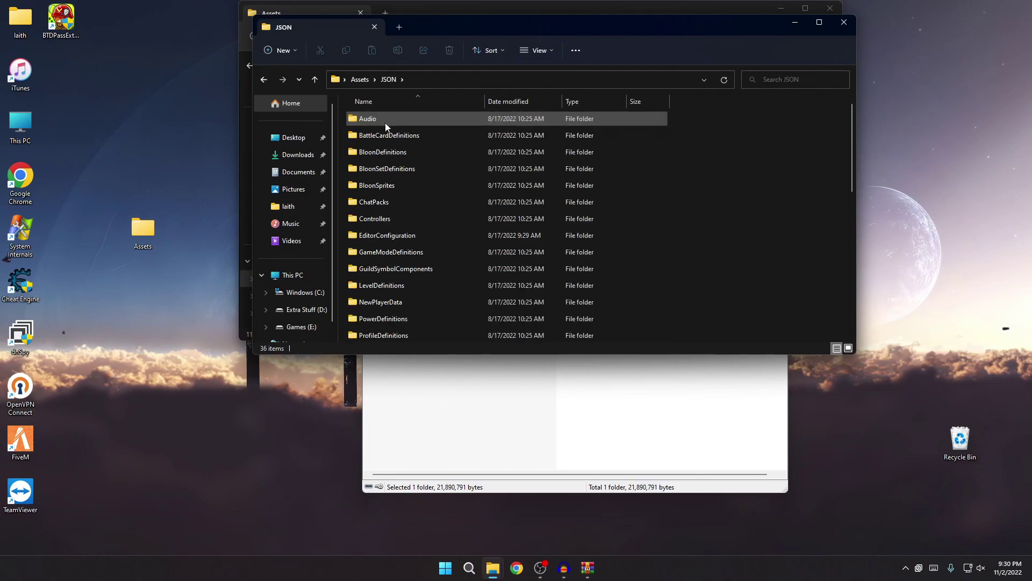
double_click(385, 120)
click(844, 22)
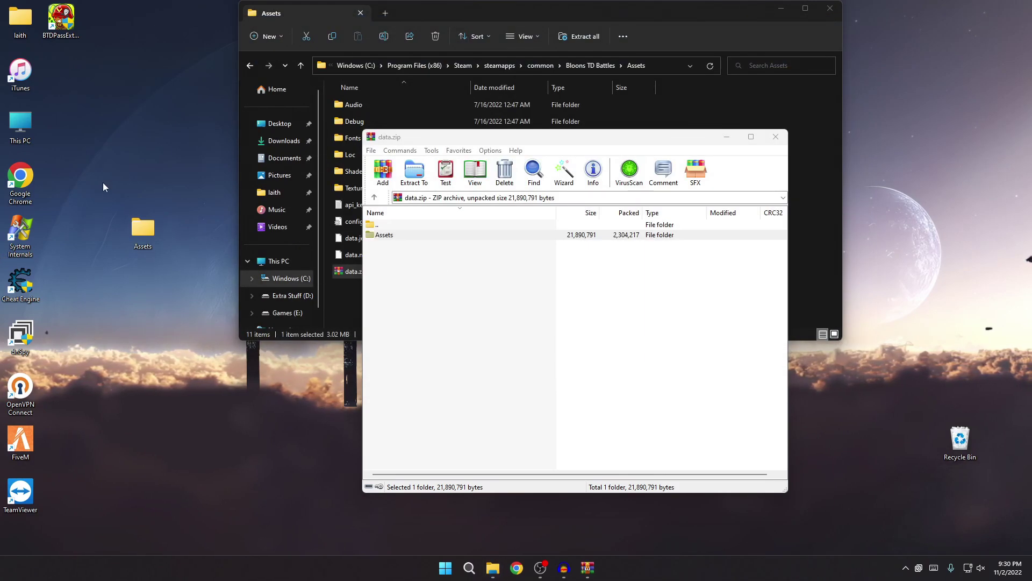
Step: Delete the extracted Assets folder from the desktop and close the data.zip archive window
drag(95, 183, 182, 302)
key(Delete)
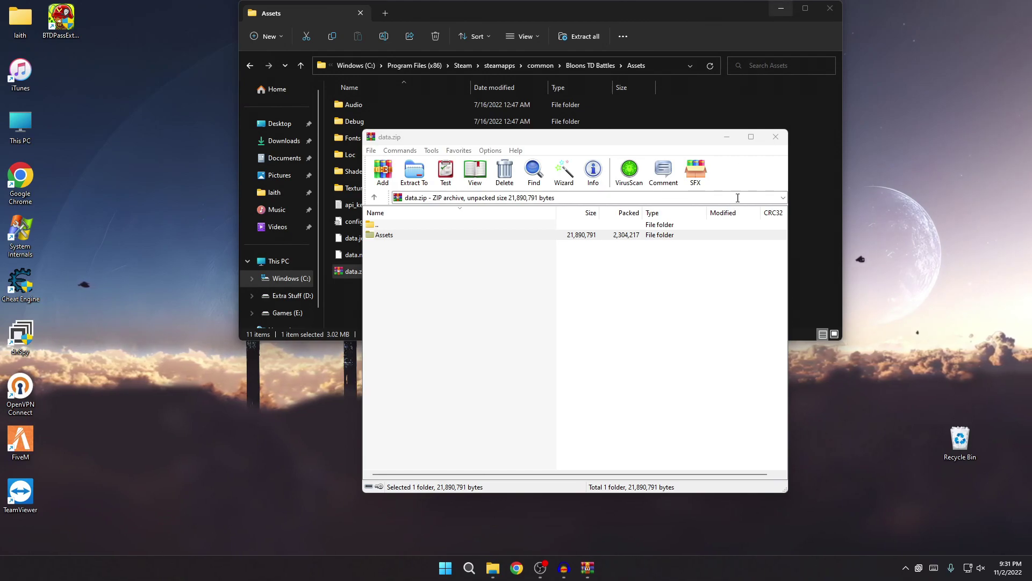
click(781, 140)
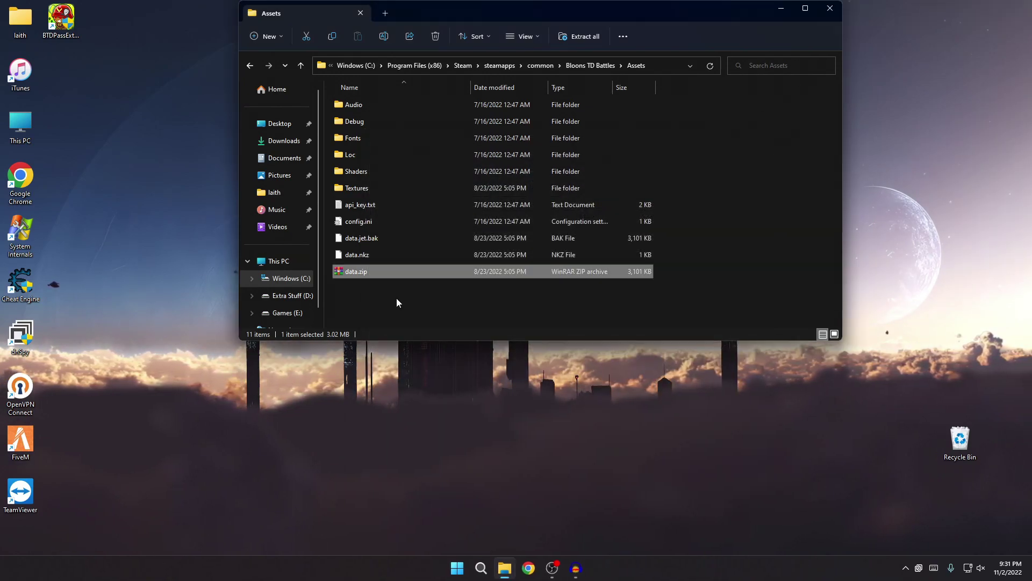
Step: Rename data.zip back to data.jet and accept the extension change
click(360, 273)
key(End)
key(BackSpace)
key(BackSpace)
key(BackSpace)
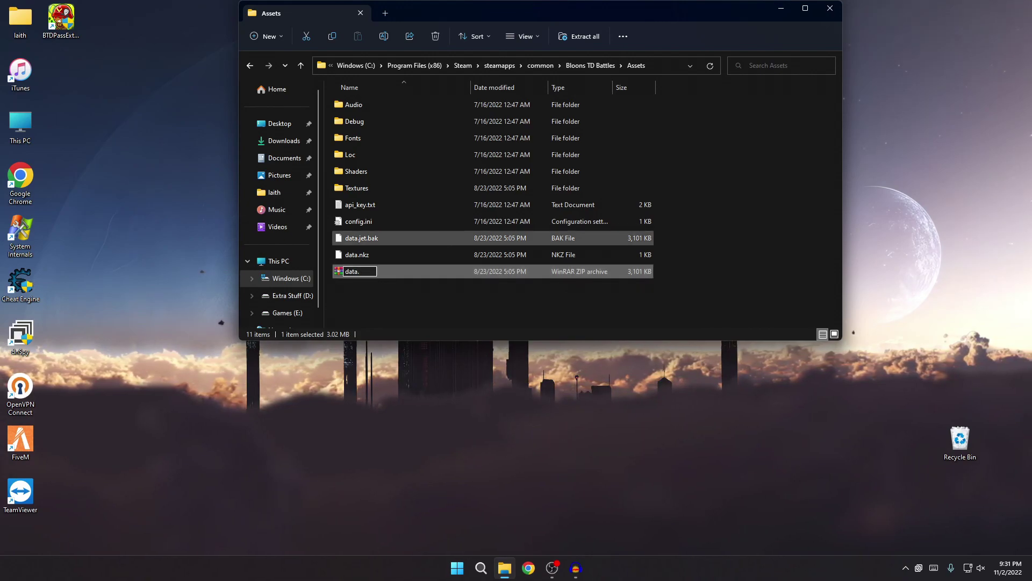
text(jet)
key(Return)
key(Return)
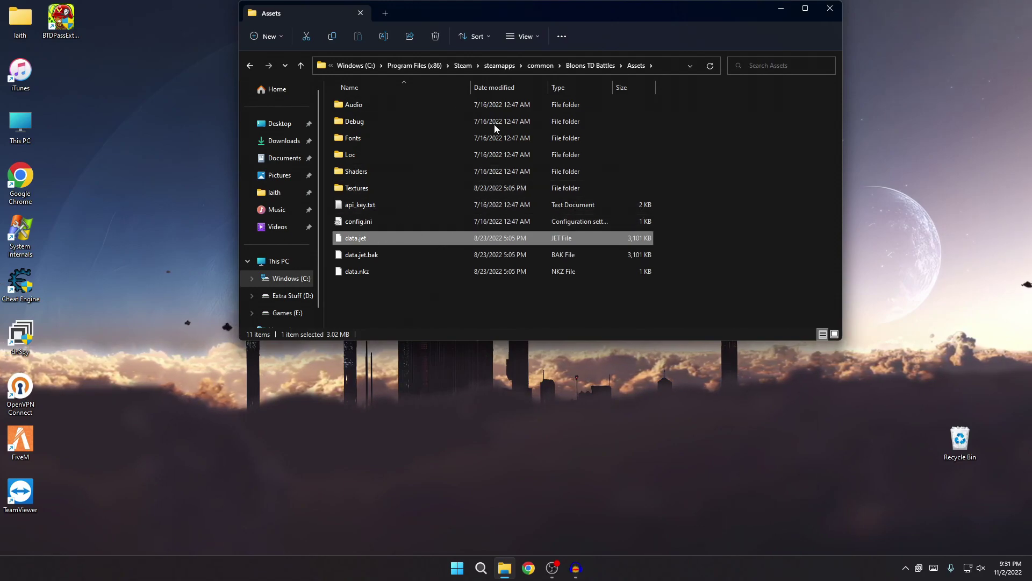
Step: Close the Assets folder window and refresh the desktop
click(829, 8)
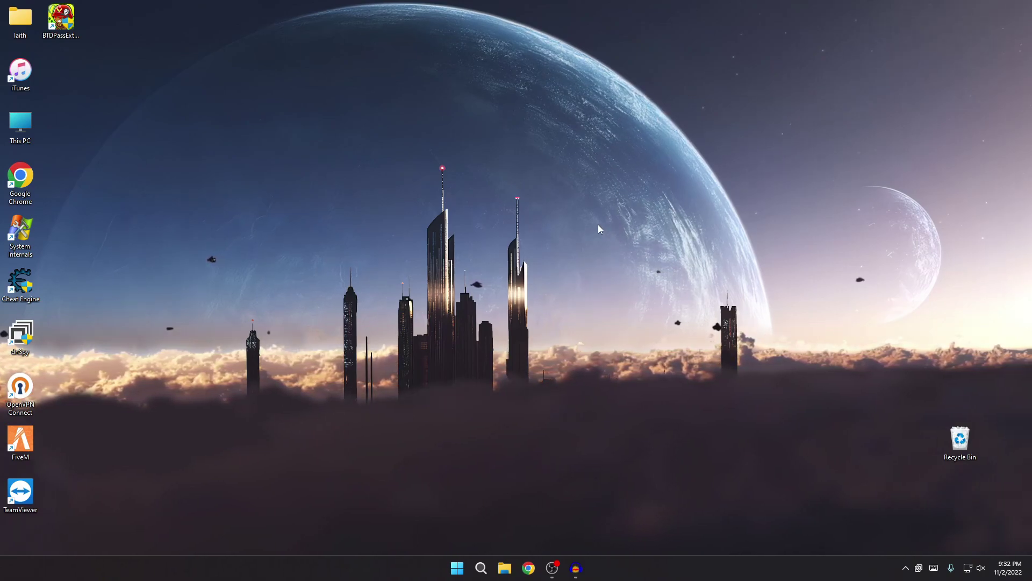
right_click(220, 141)
click(285, 168)
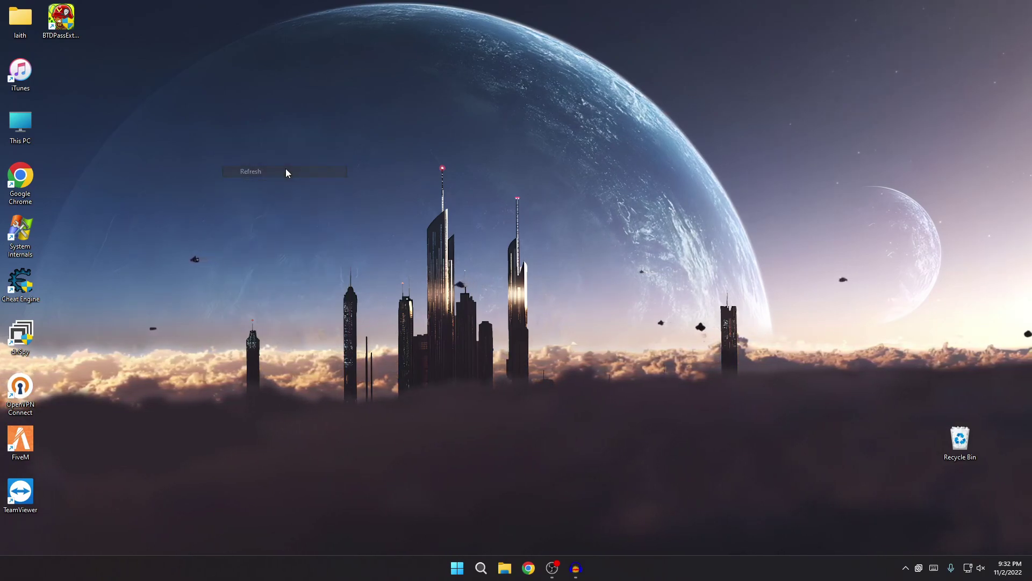
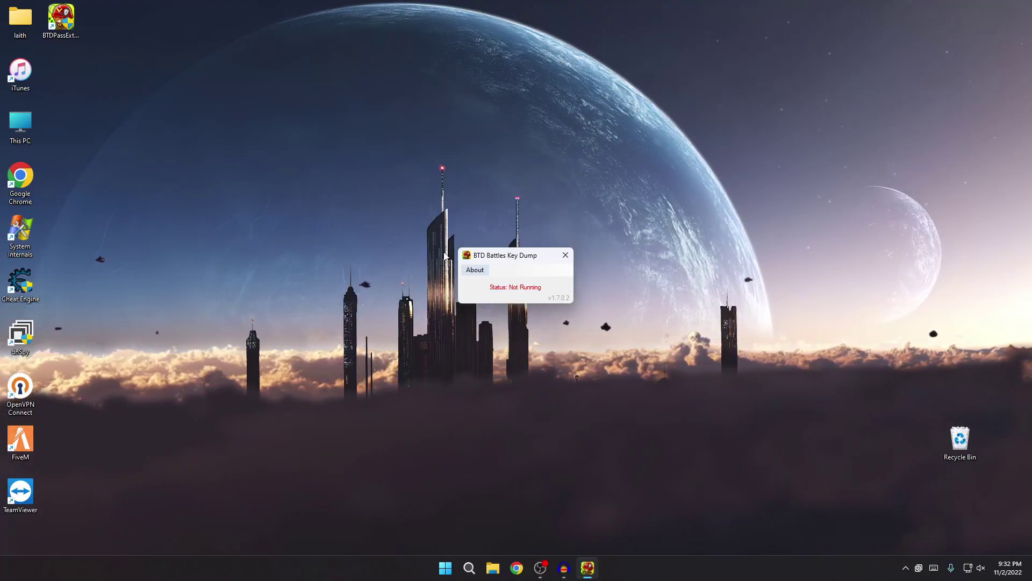
Step: Close the BTD Battles Key Dump window and open the install folder of the BTDPassExtractor desktop shortcut
click(565, 256)
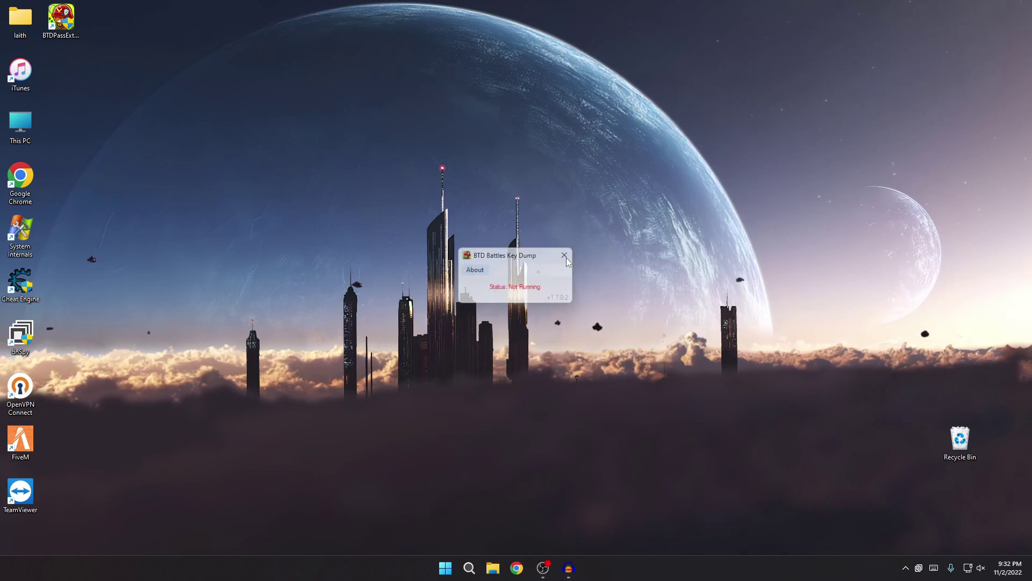
right_click(63, 27)
click(92, 57)
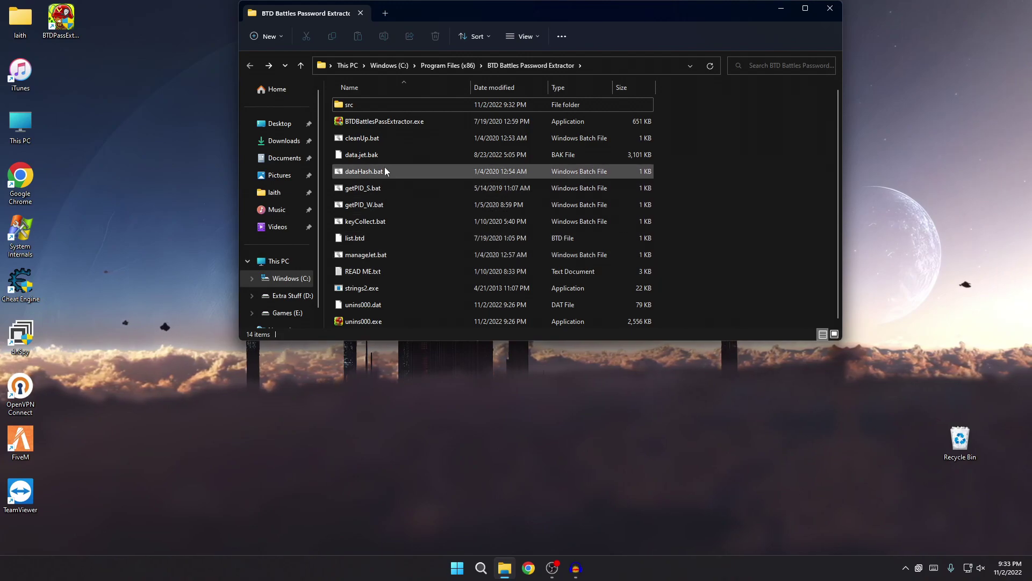
Step: Permanently delete data.jet.bak from the BTD Battles Password Extractor folder, granting administrator permission
click(358, 160)
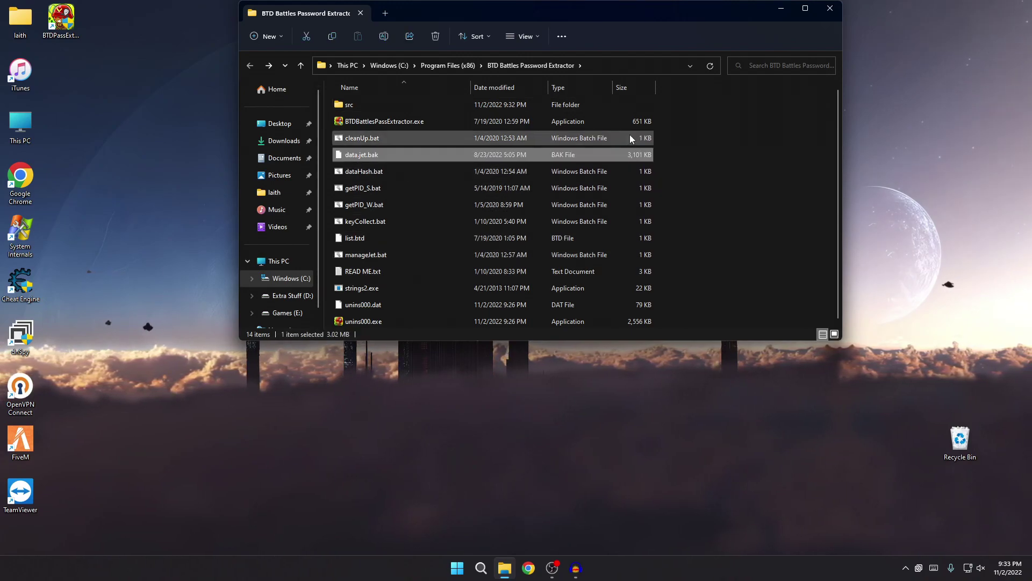
key(shift+Delete)
key(Return)
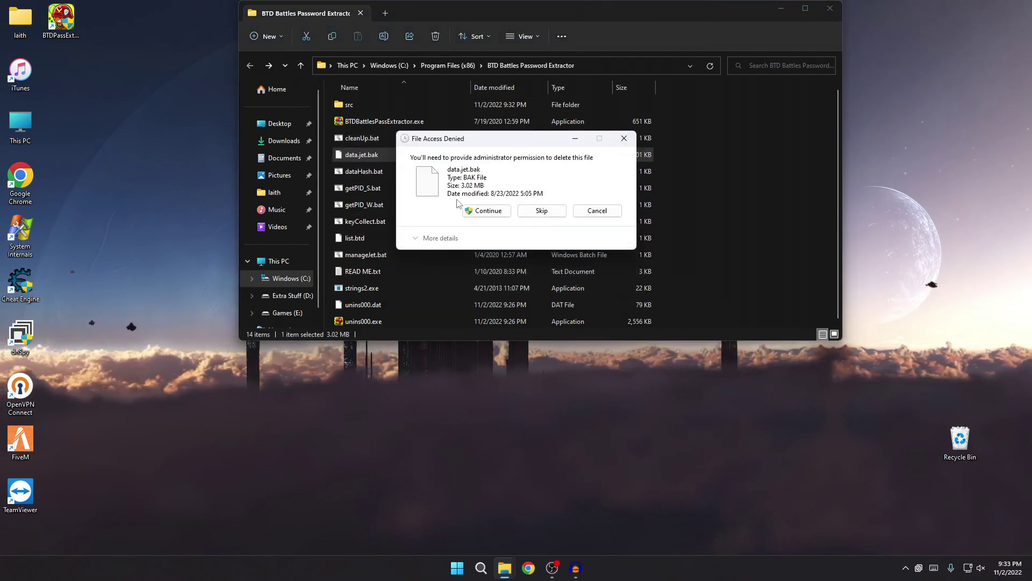
click(469, 214)
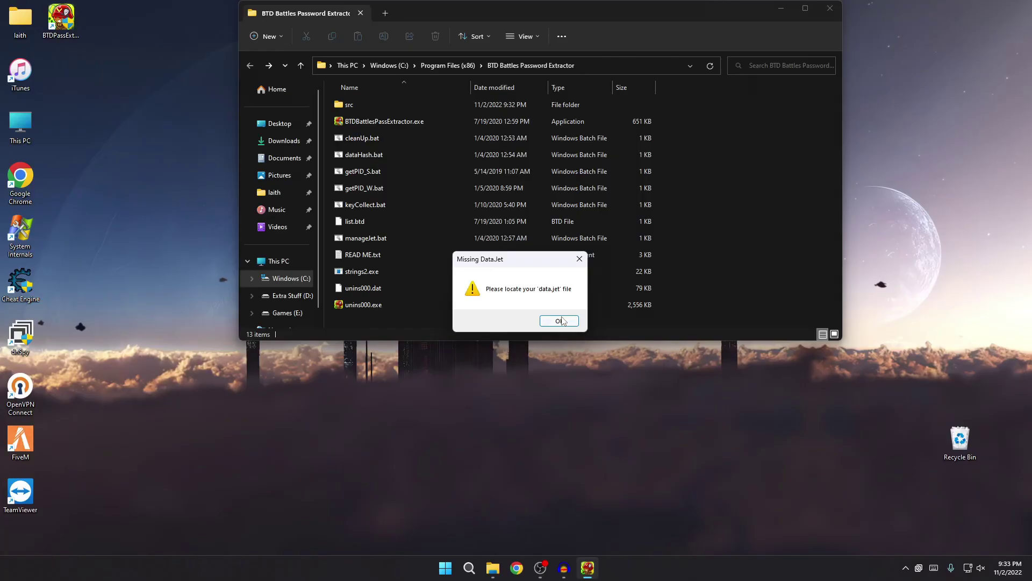
Step: Locate data.jet in the Bloons TD Battles Assets folder for the password extractor and bring its Key Dump window forward
click(561, 316)
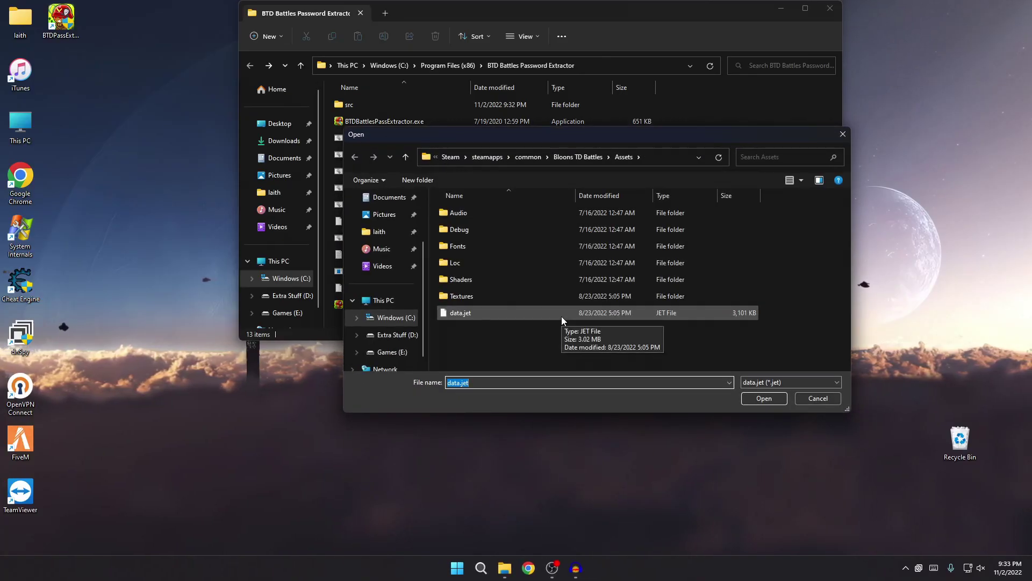
click(458, 315)
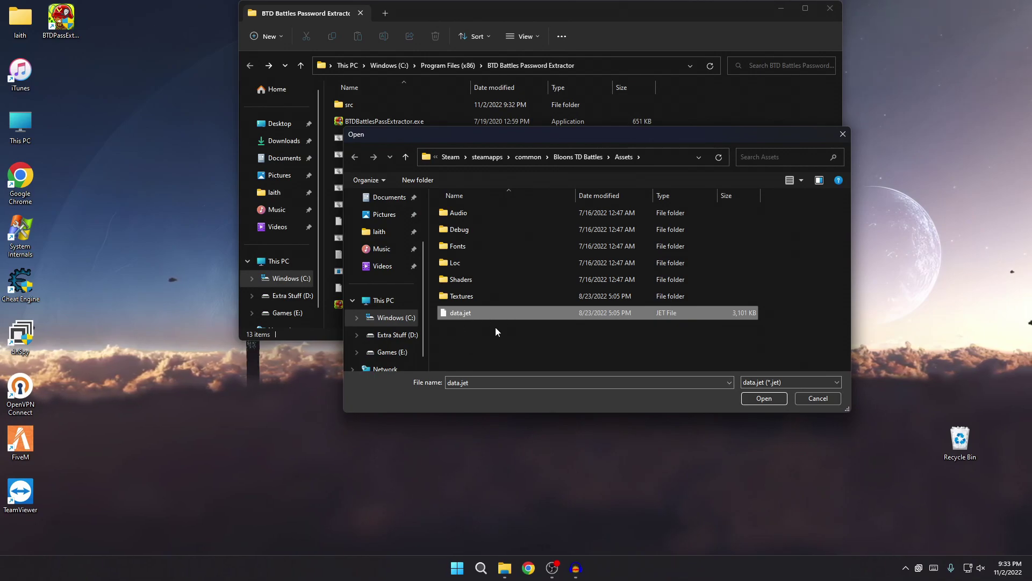
click(760, 398)
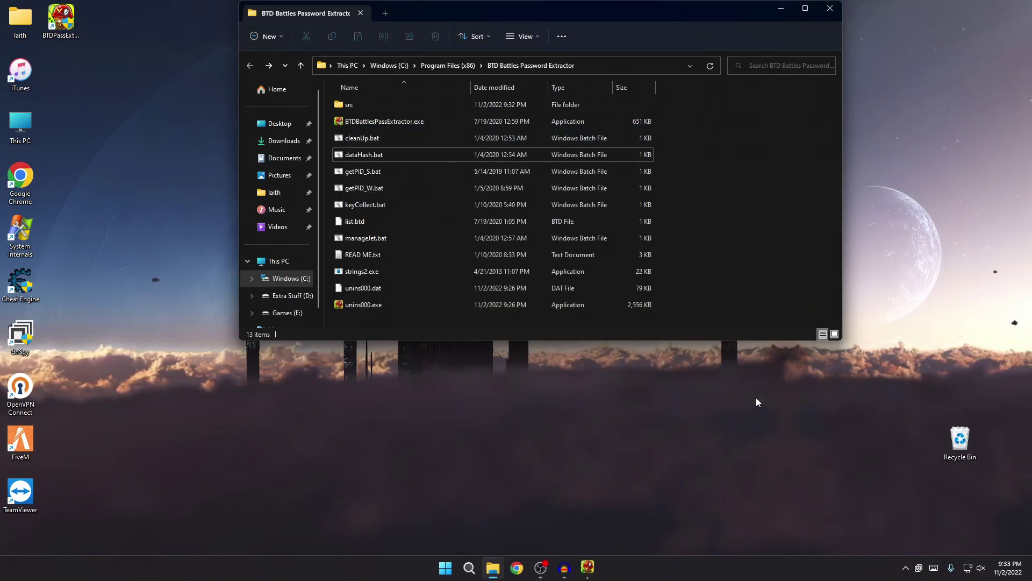
click(587, 570)
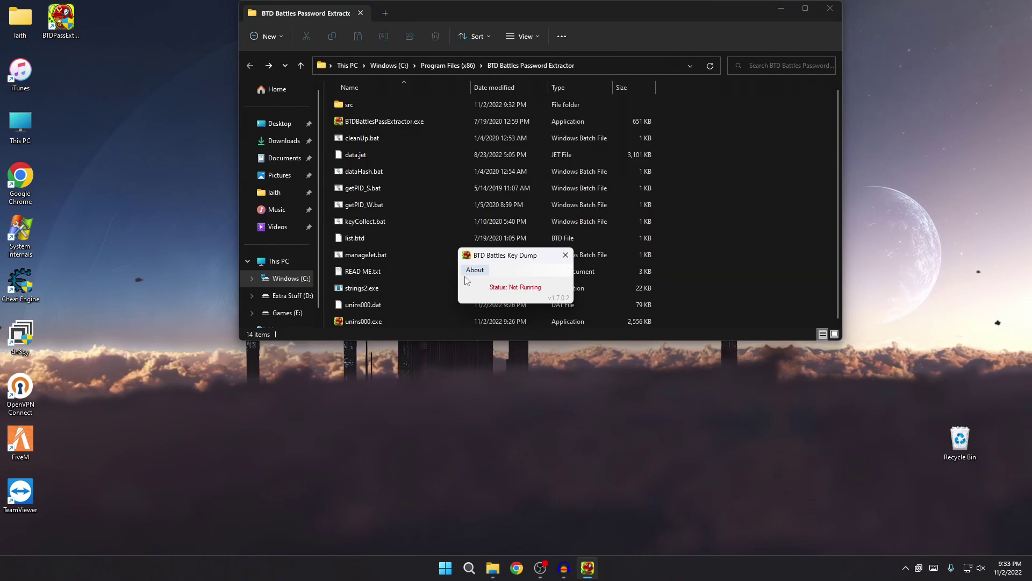